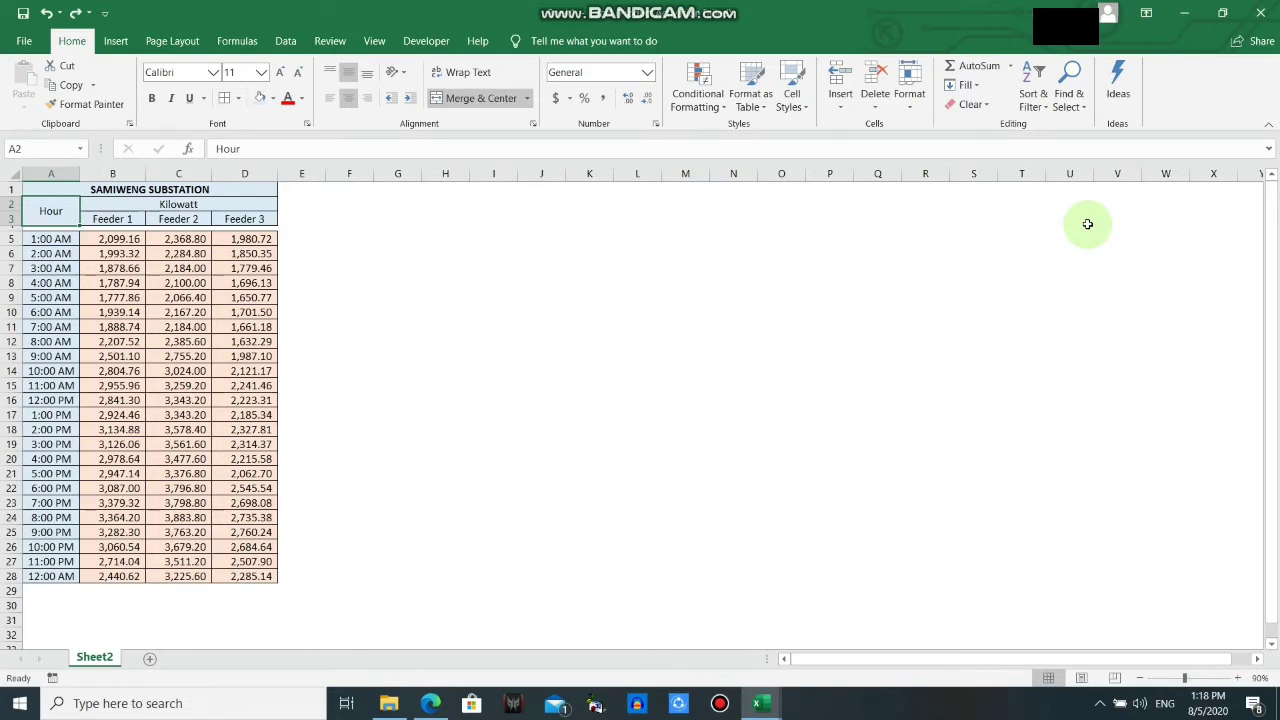
# Examine the substation table's title, feeder headings and the hourly kilowatt readings of Feeders 1, 2 and 3.
pyautogui.click(66, 187)
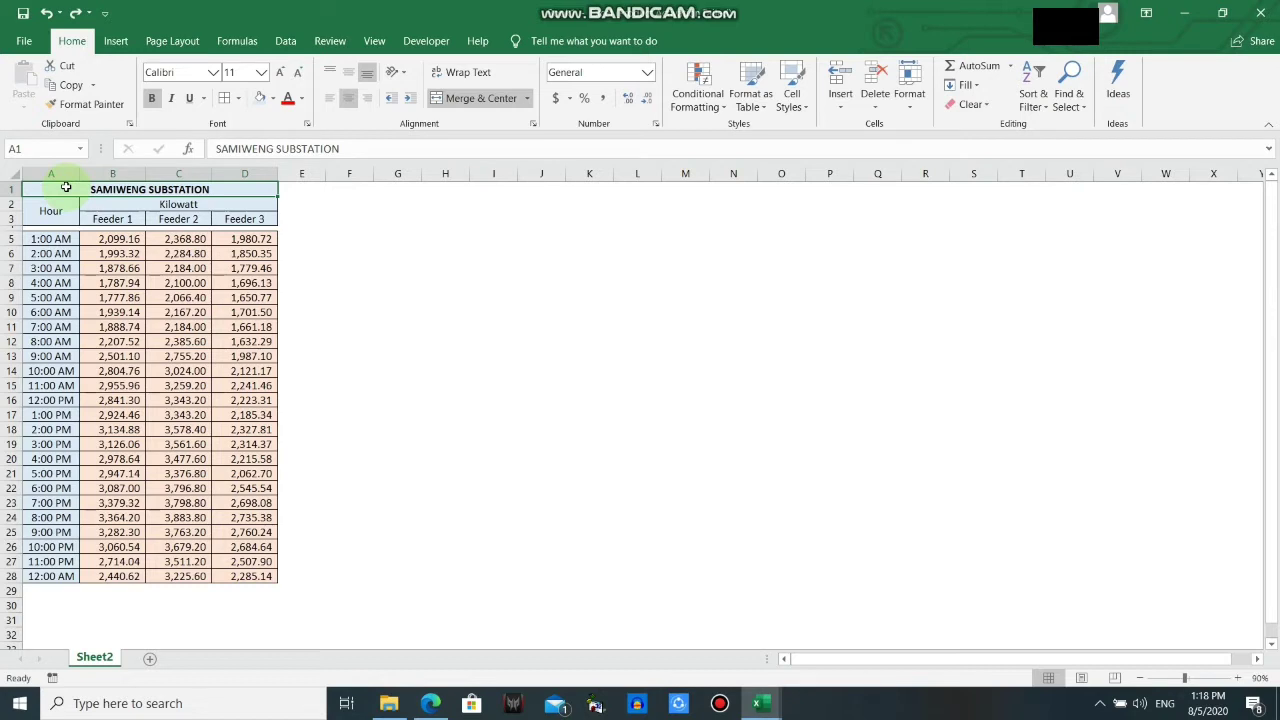
pyautogui.click(119, 219)
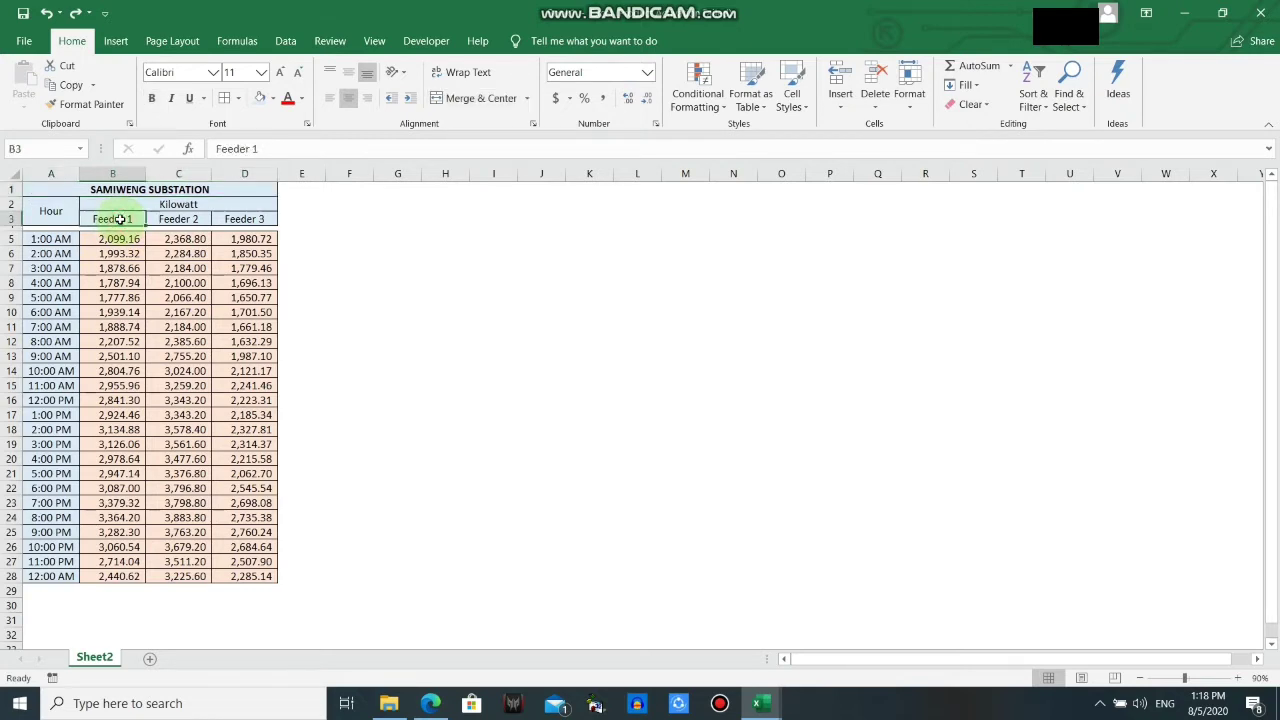
pyautogui.click(177, 218)
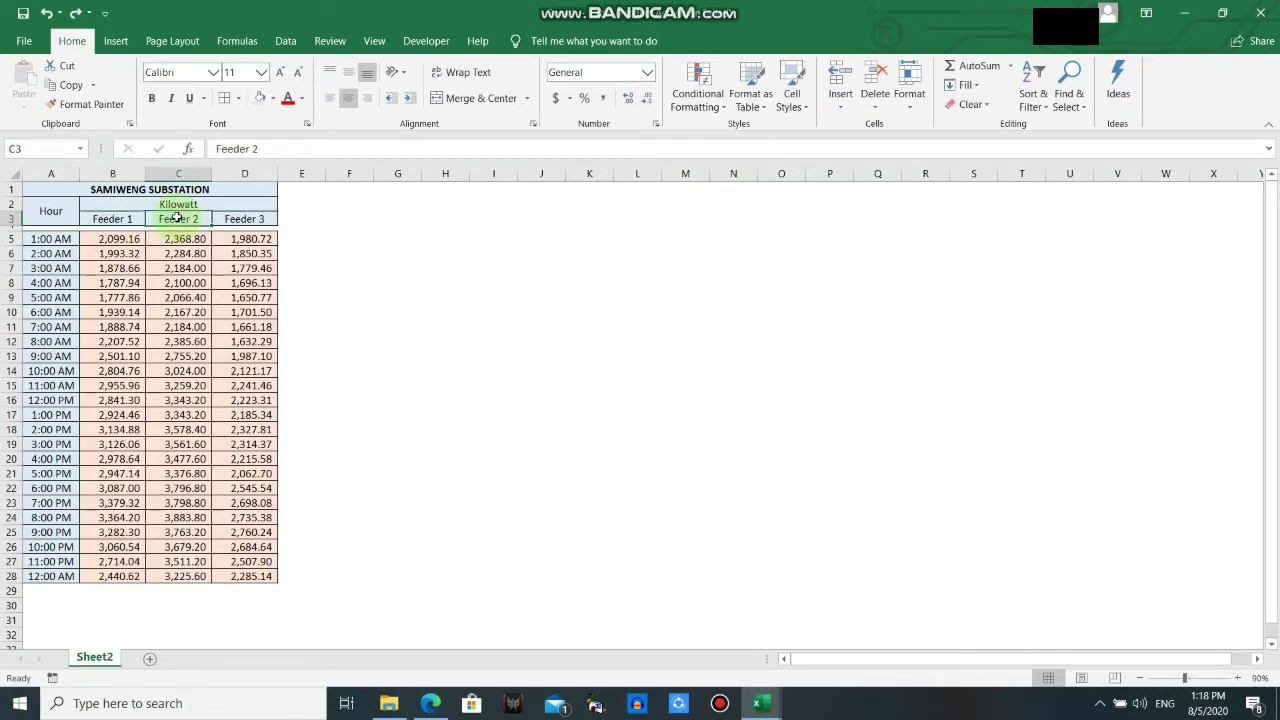
pyautogui.click(240, 219)
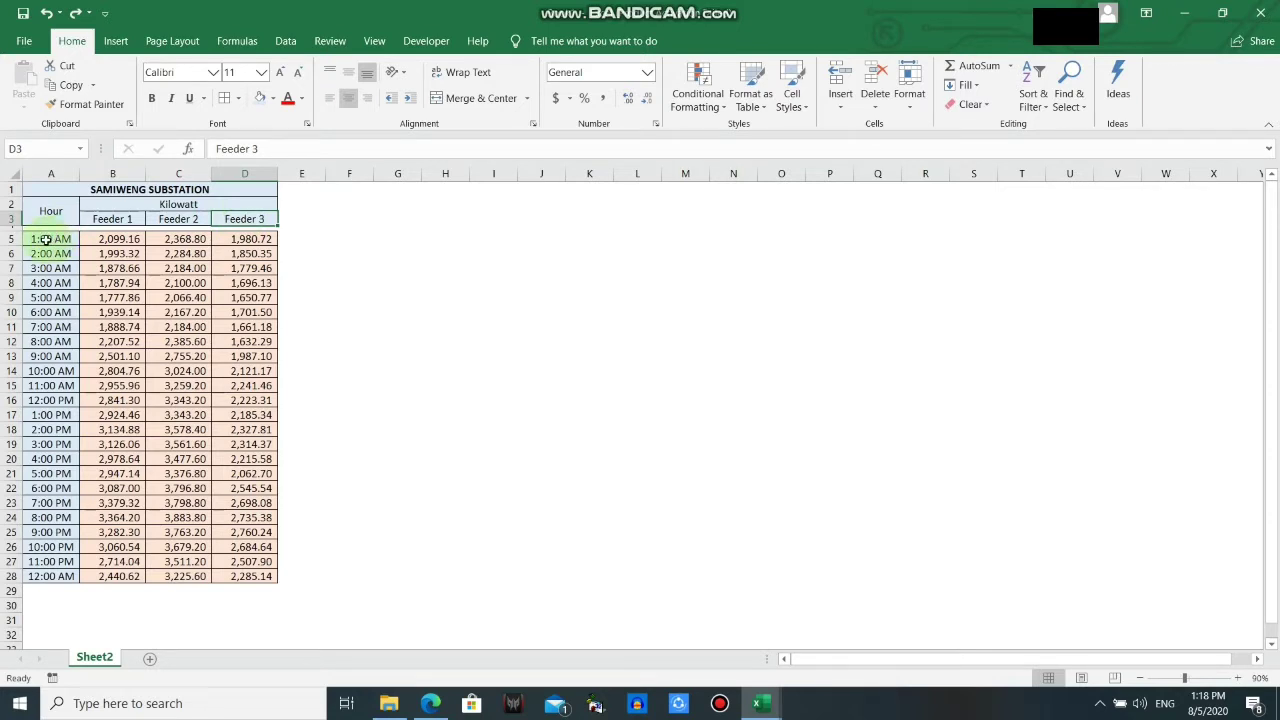
pyautogui.moveTo(98, 240); pyautogui.dragTo(113, 570)
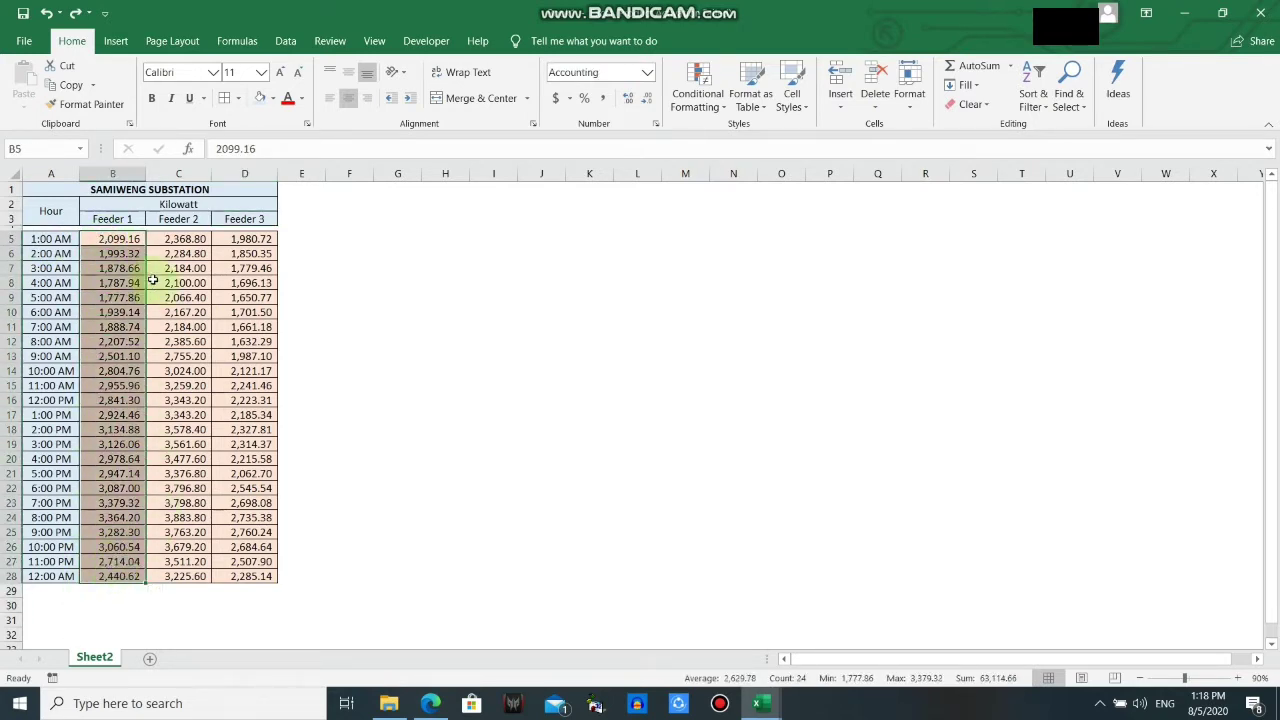
pyautogui.moveTo(178, 237); pyautogui.dragTo(150, 580)
pyautogui.moveTo(267, 237); pyautogui.dragTo(247, 577)
pyautogui.click(360, 527)
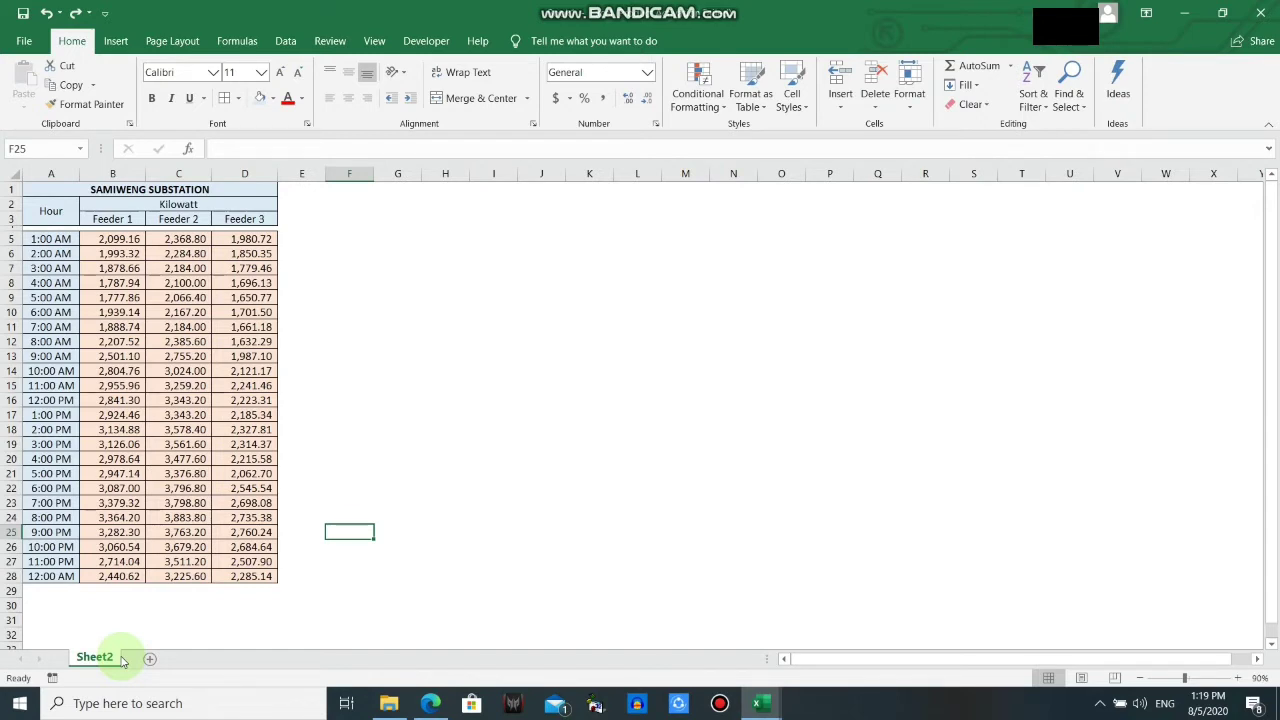
pyautogui.moveTo(120, 239); pyautogui.dragTo(110, 566)
pyautogui.moveTo(180, 240); pyautogui.dragTo(180, 567)
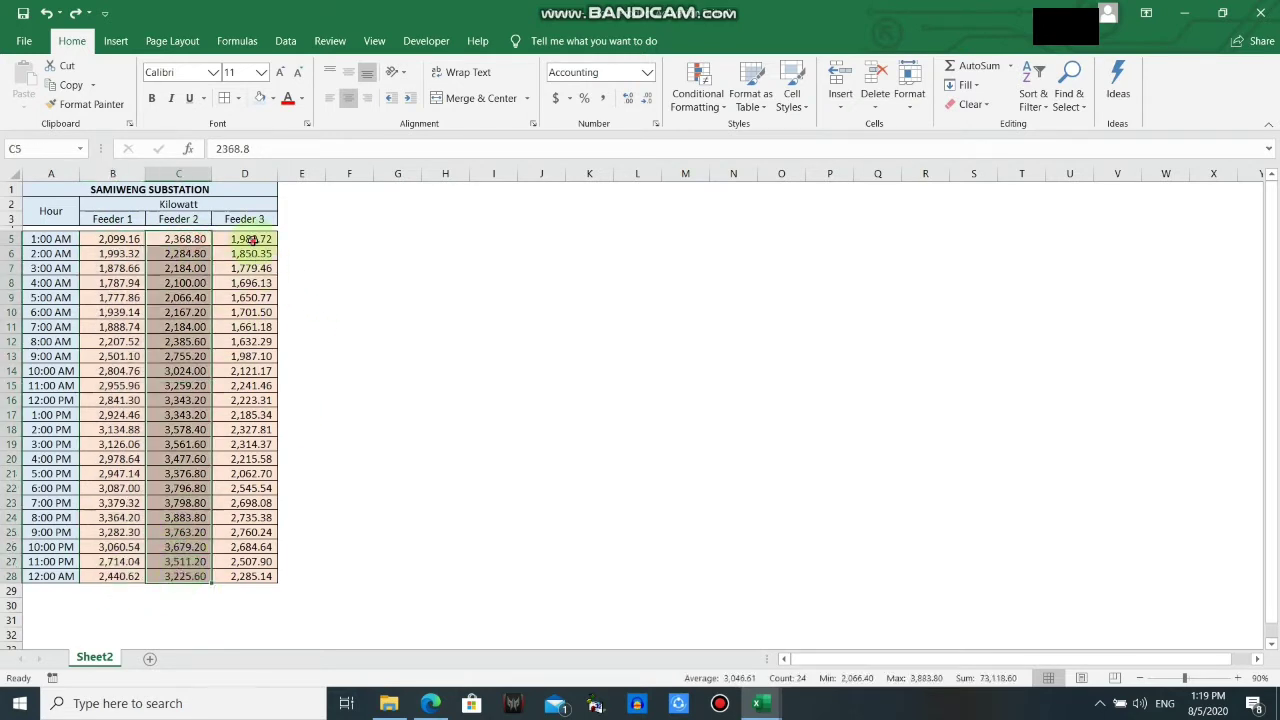
pyautogui.moveTo(251, 240); pyautogui.dragTo(258, 586)
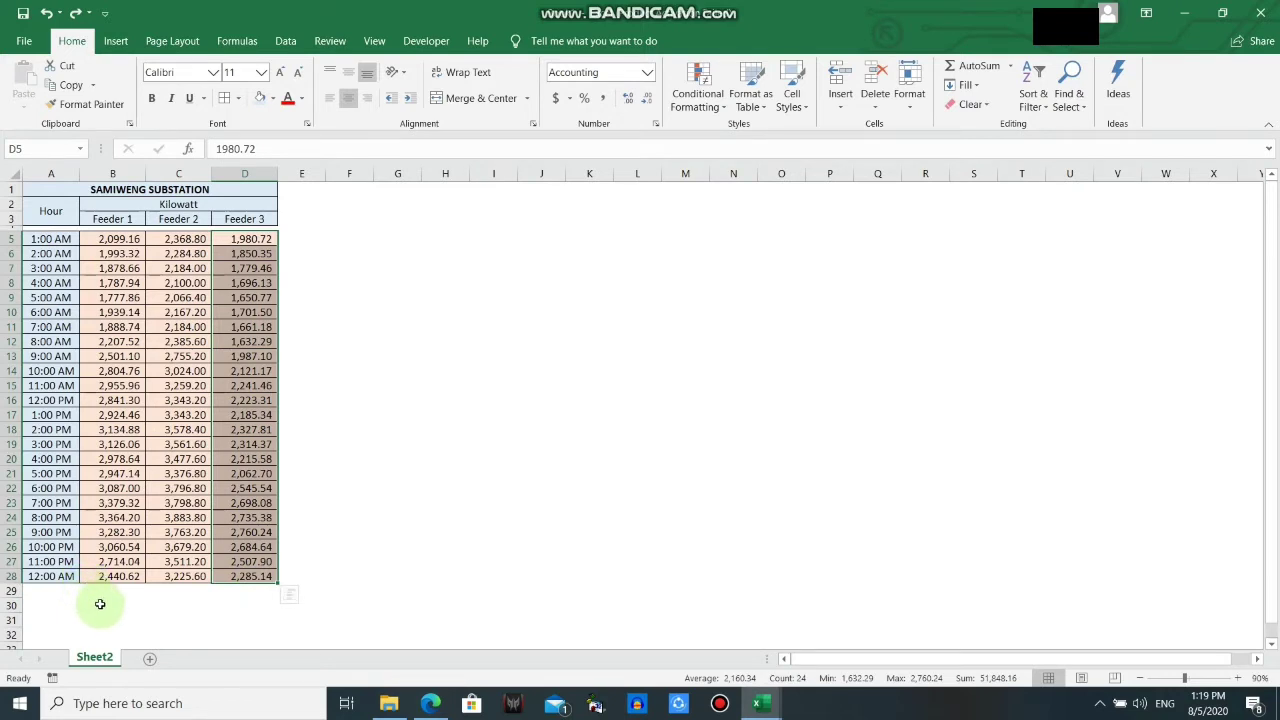
# Enter the row label "Max" in cell A30 below the Hour column.
pyautogui.click(37, 608)
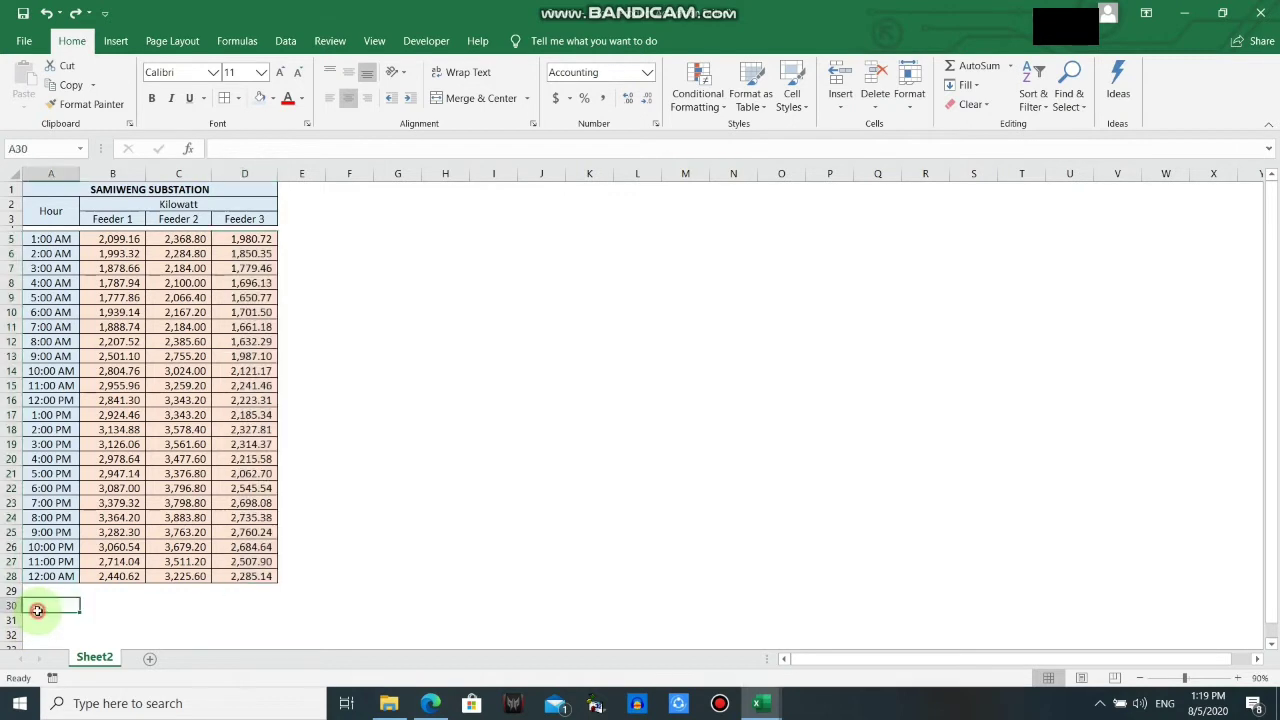
pyautogui.write('M')
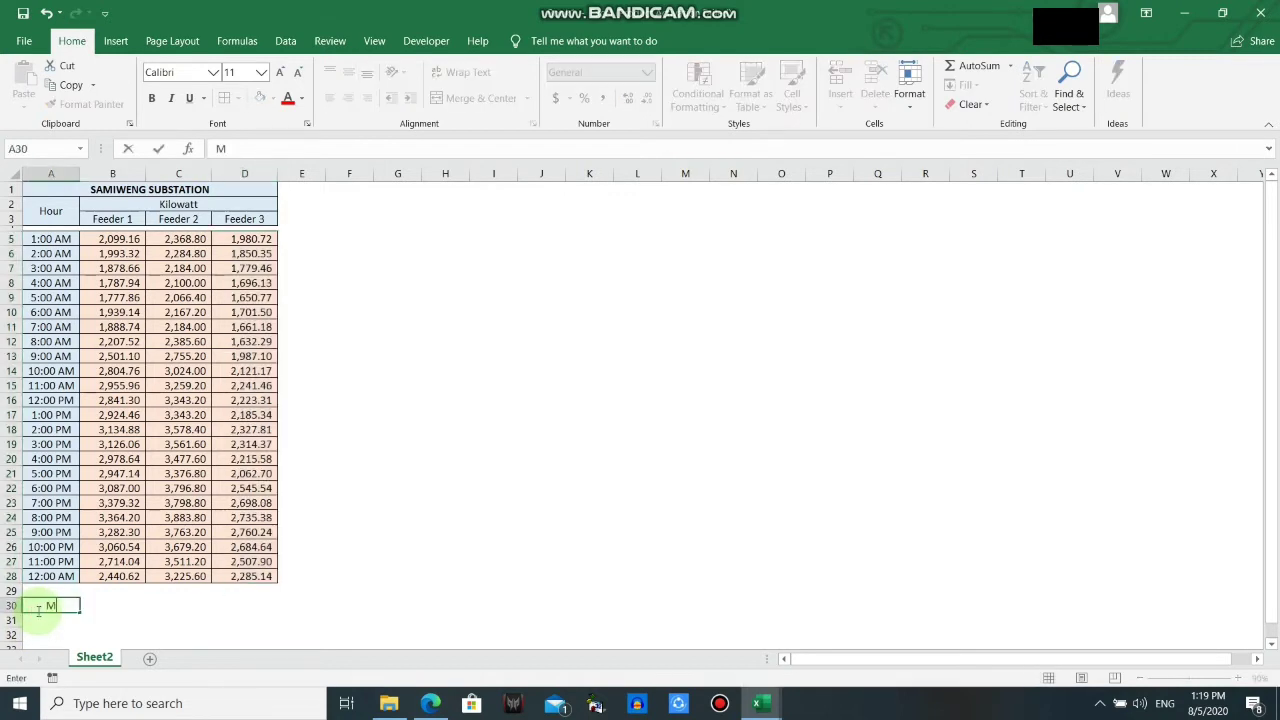
pyautogui.write('ax')
pyautogui.press('Tab')
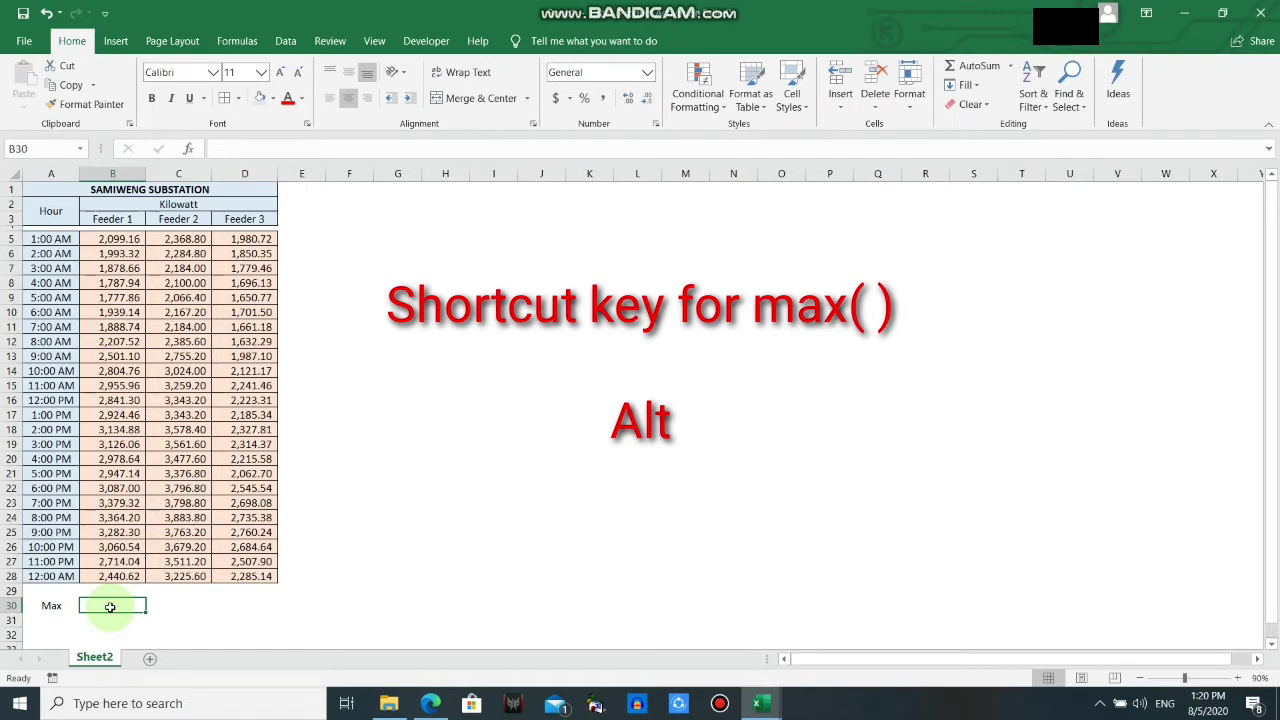
# Insert a MAX function over B5:B28 in cell B30 for the Feeder 1 readings.
pyautogui.press('alt')
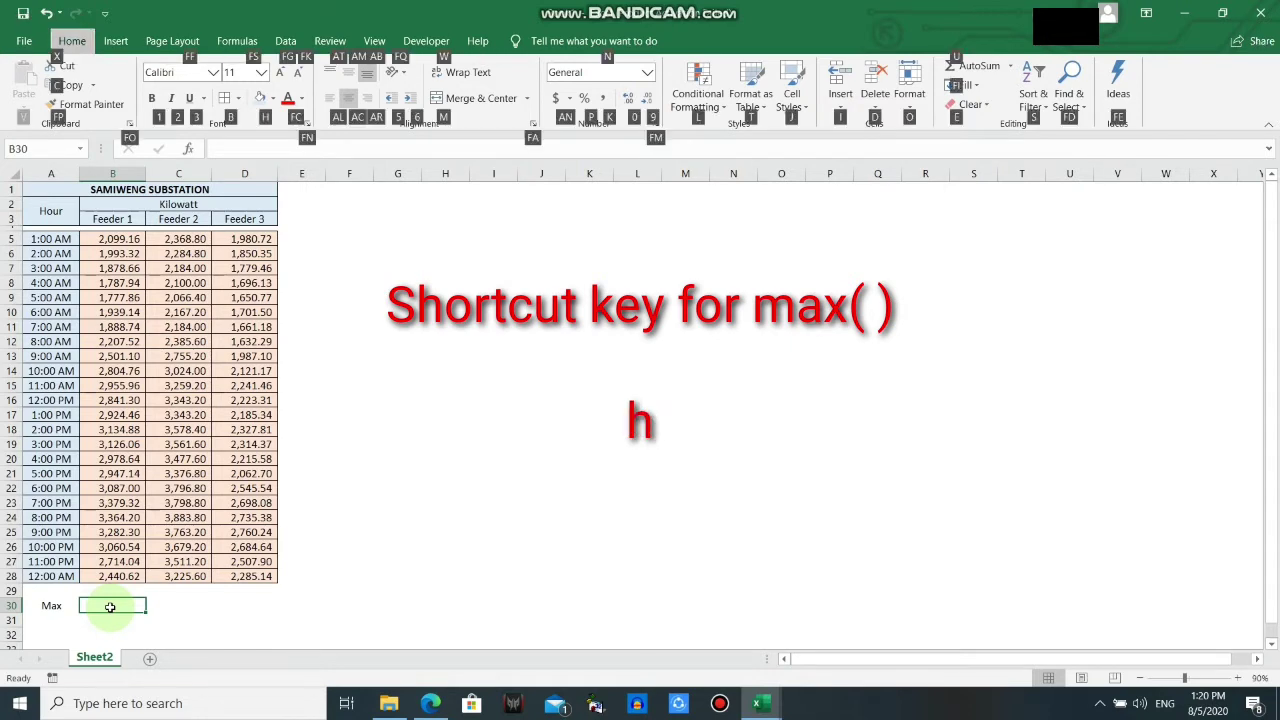
pyautogui.press('u')
pyautogui.press('u')
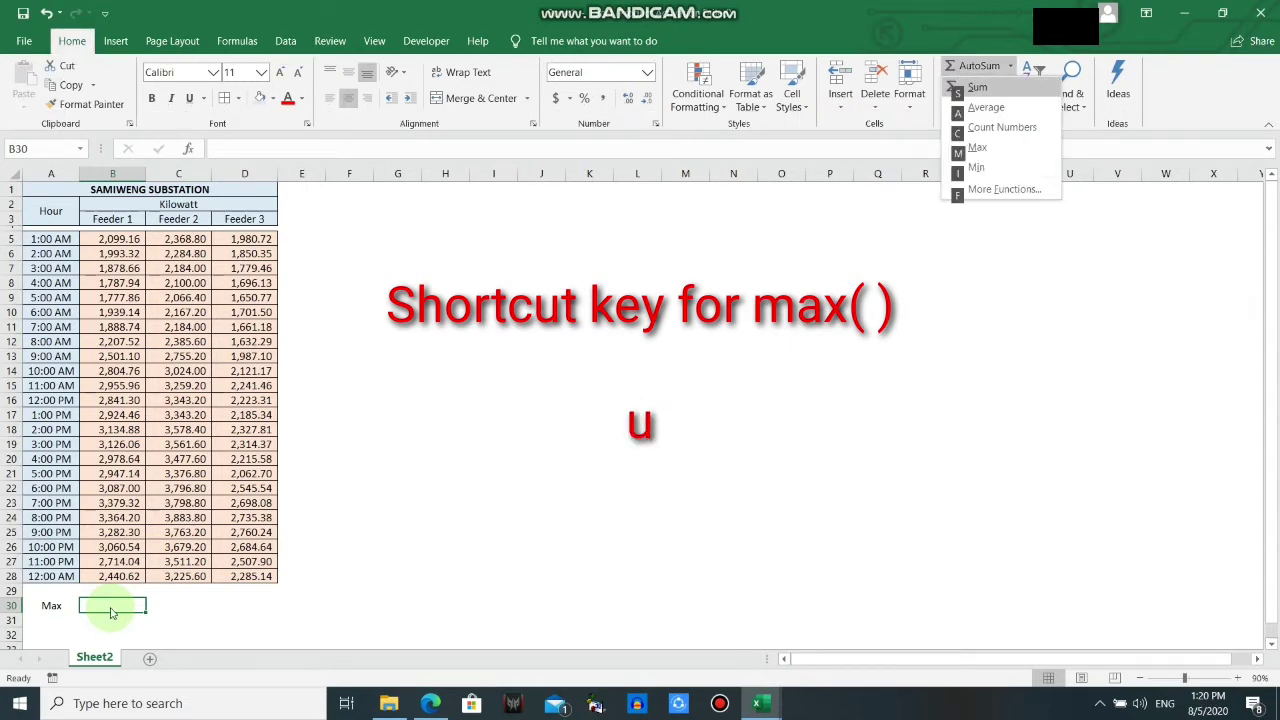
pyautogui.press('m')
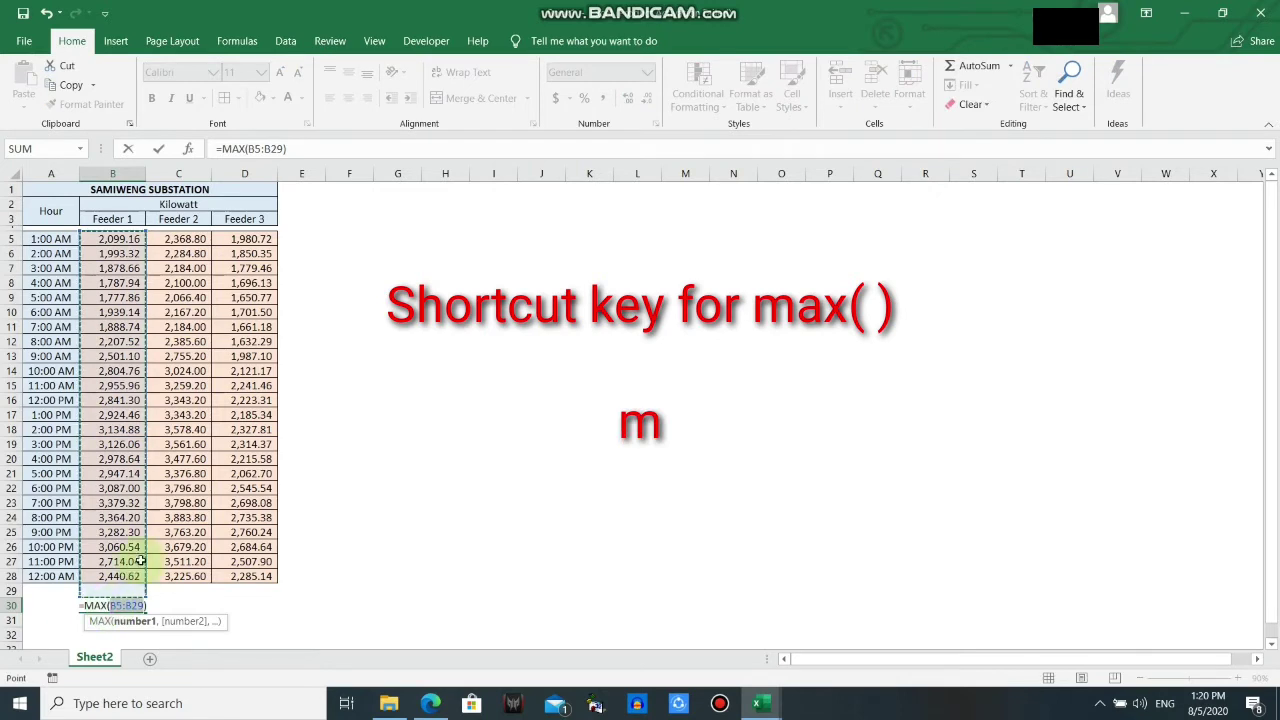
pyautogui.hotkey('shift', 'Up')
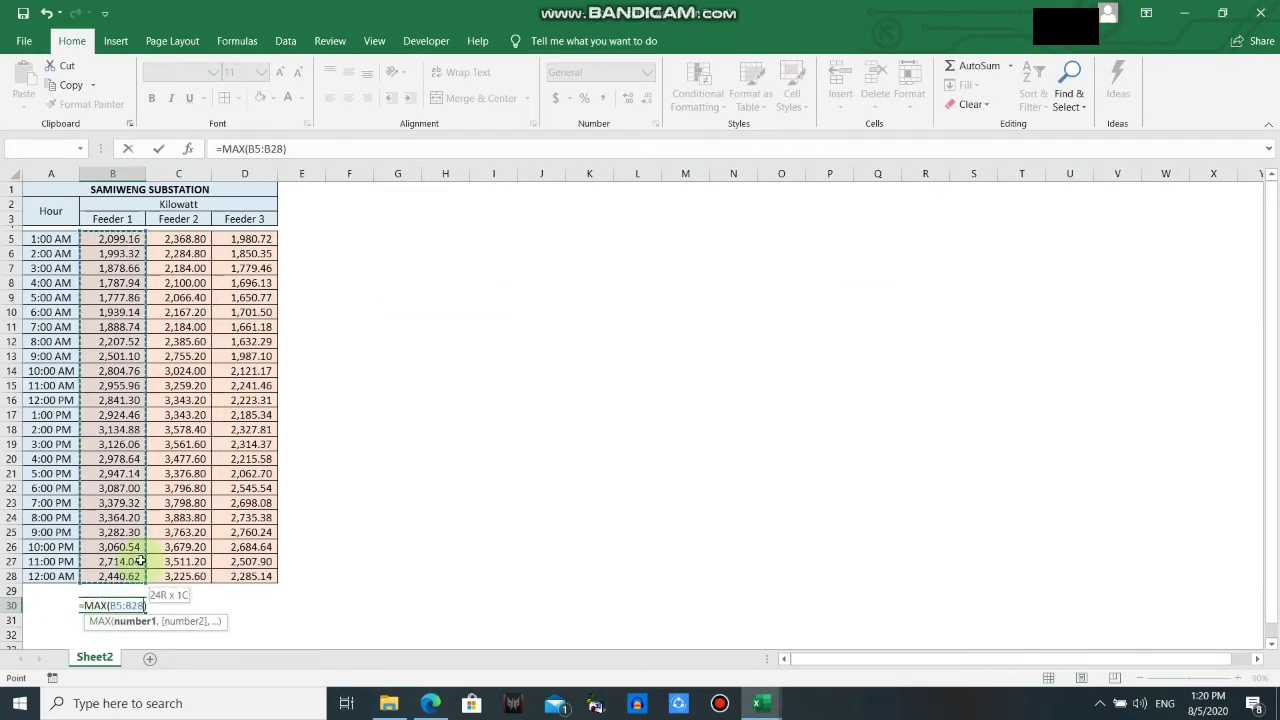
pyautogui.press('Return')
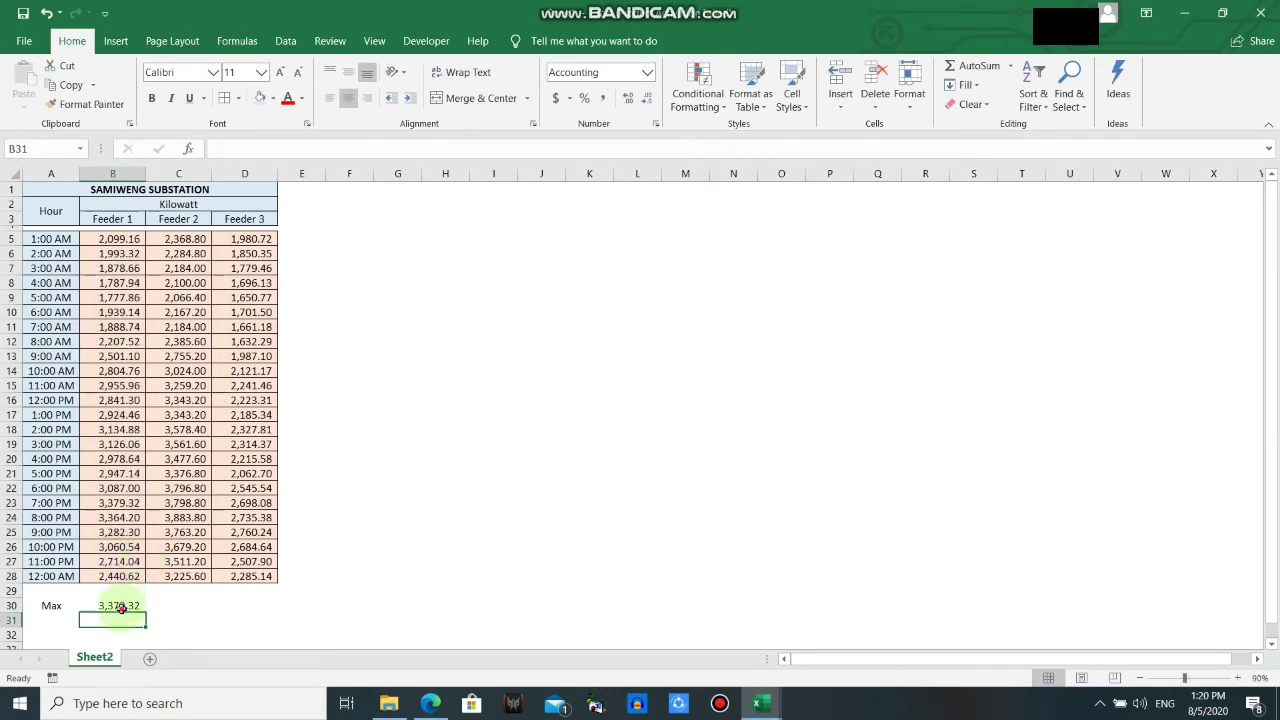
# Make the 7:00 PM reading of Feeder 1 in B23 bold and fill the cell with yellow.
pyautogui.click(122, 606)
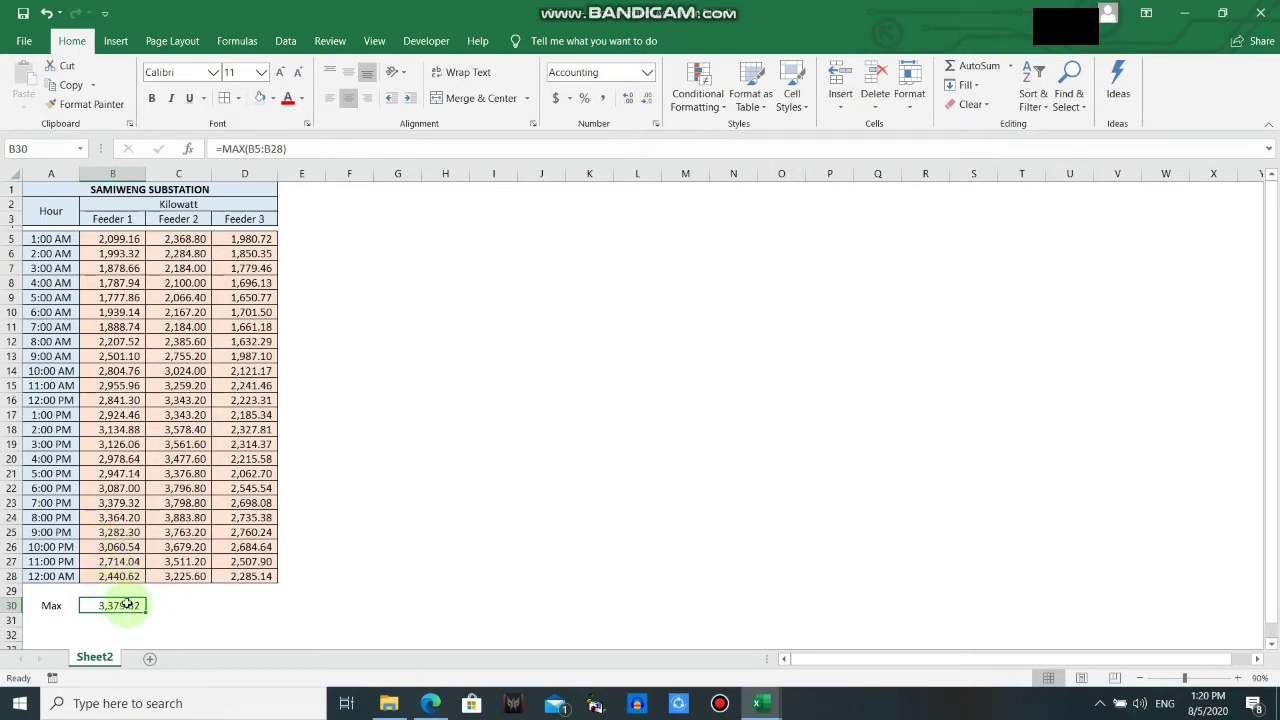
pyautogui.click(120, 505)
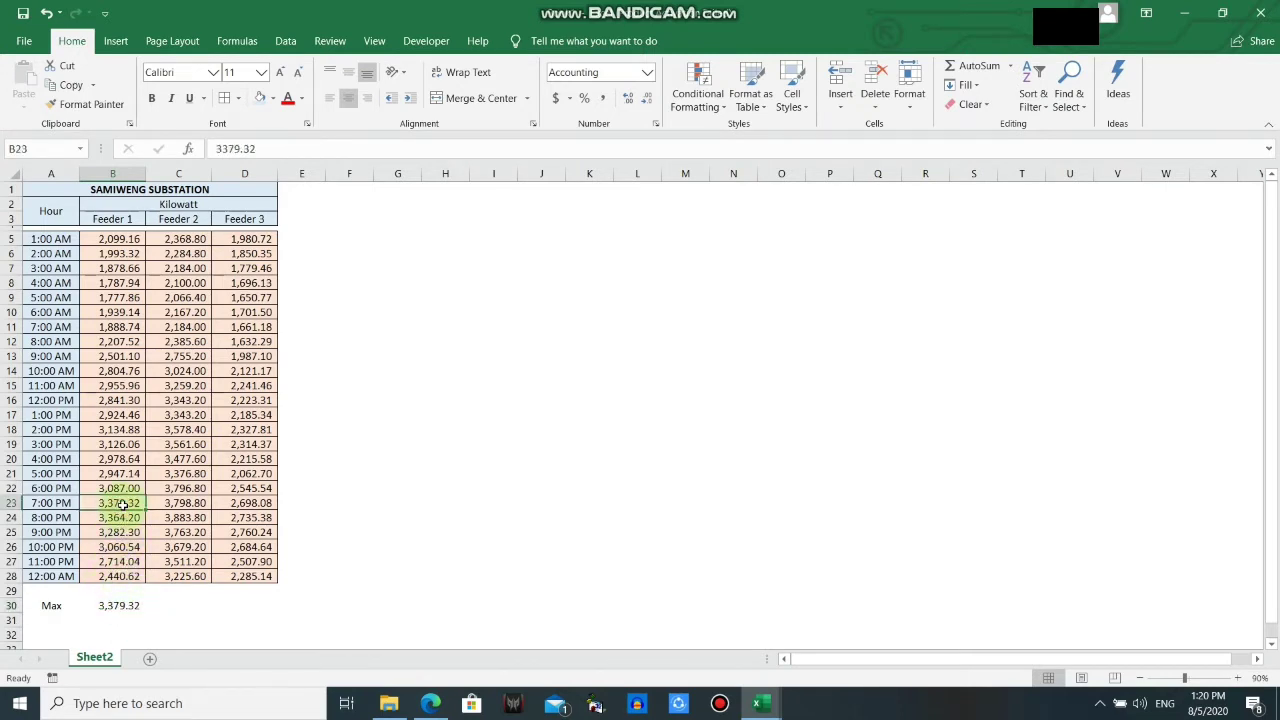
pyautogui.hotkey('ctrl', 'b')
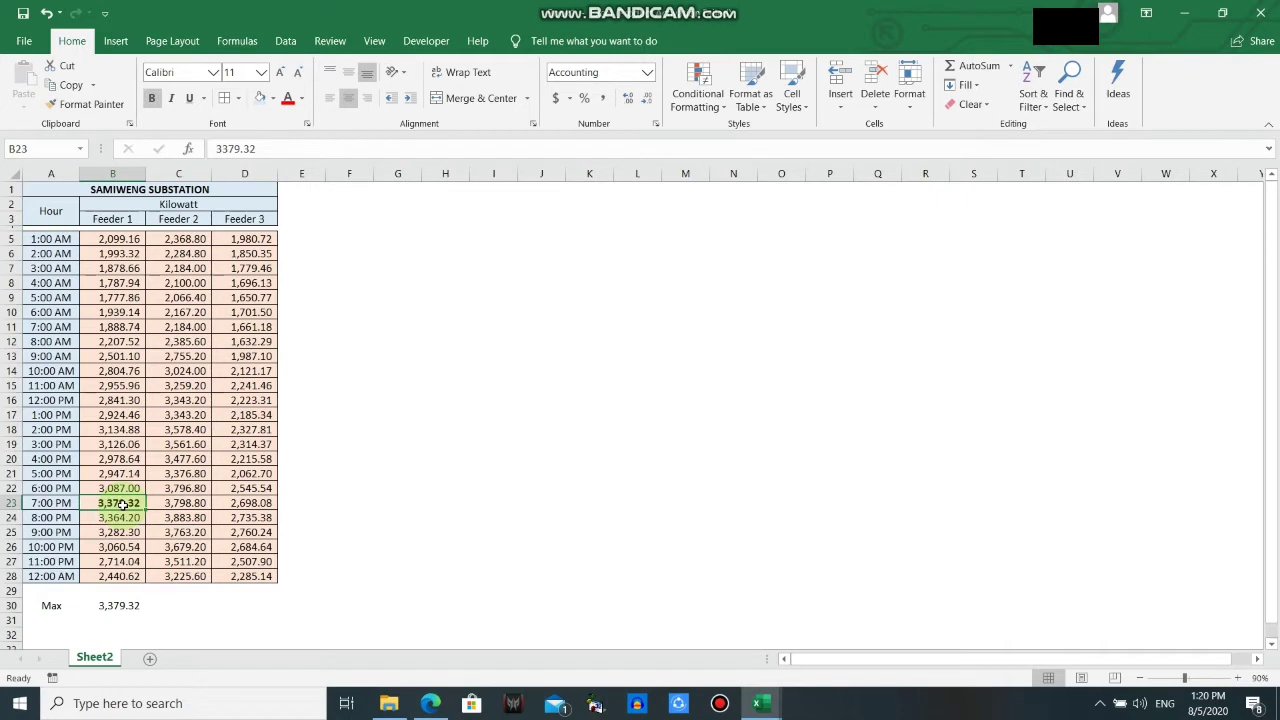
pyautogui.click(271, 100)
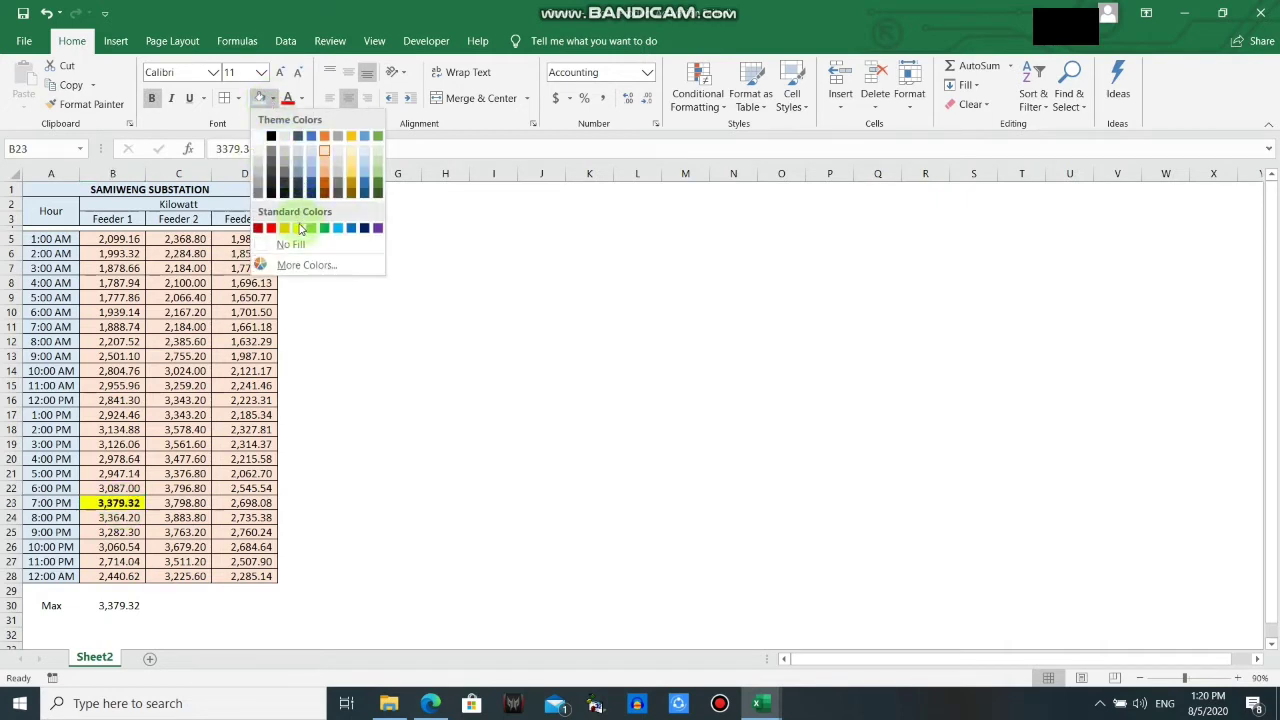
pyautogui.click(297, 228)
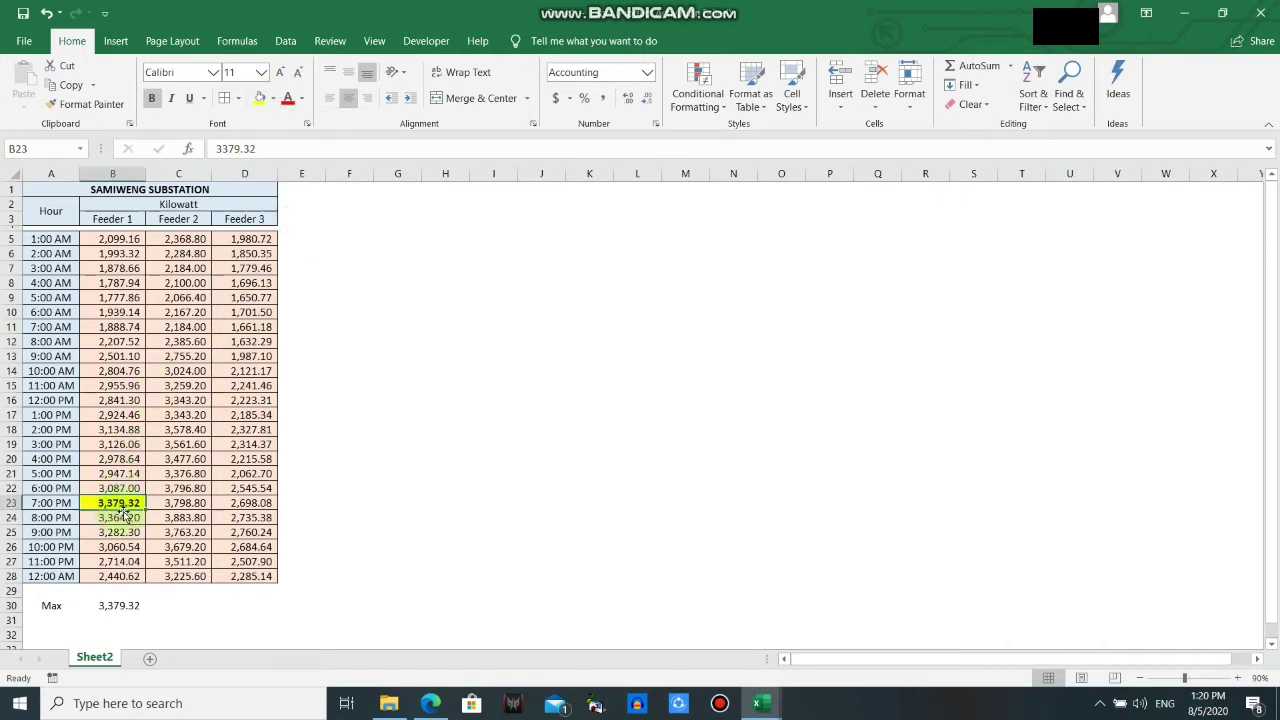
# Insert a MAX function over C5:C28 in C30 and fill Feeder 2's 8:00 PM reading in C24 with yellow.
pyautogui.click(174, 607)
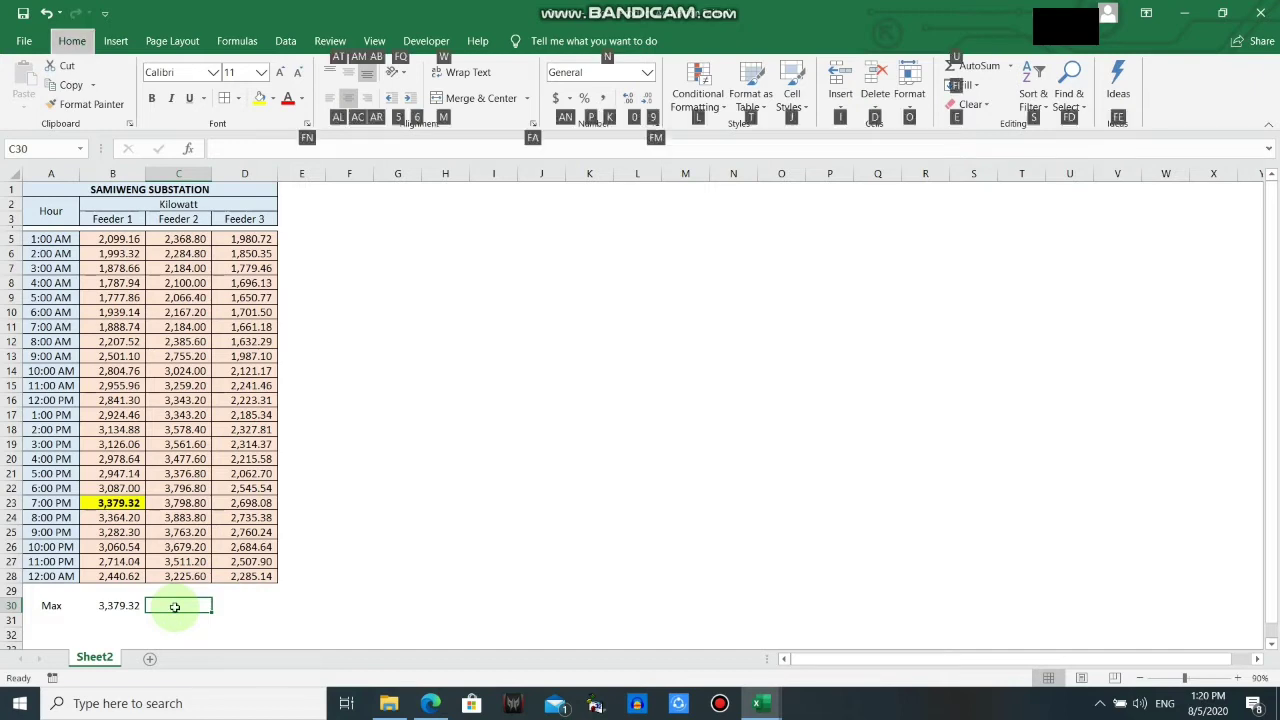
pyautogui.write('=MAX(')
pyautogui.press('Left')
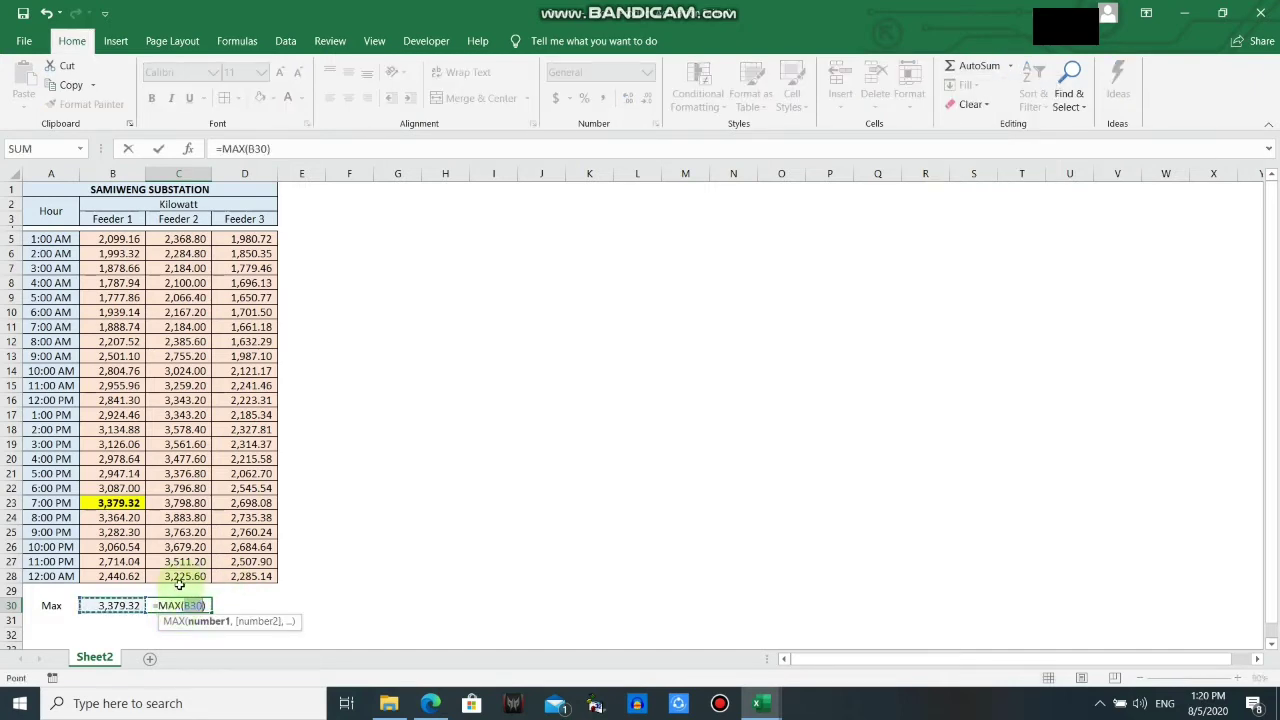
pyautogui.moveTo(197, 238); pyautogui.dragTo(184, 570)
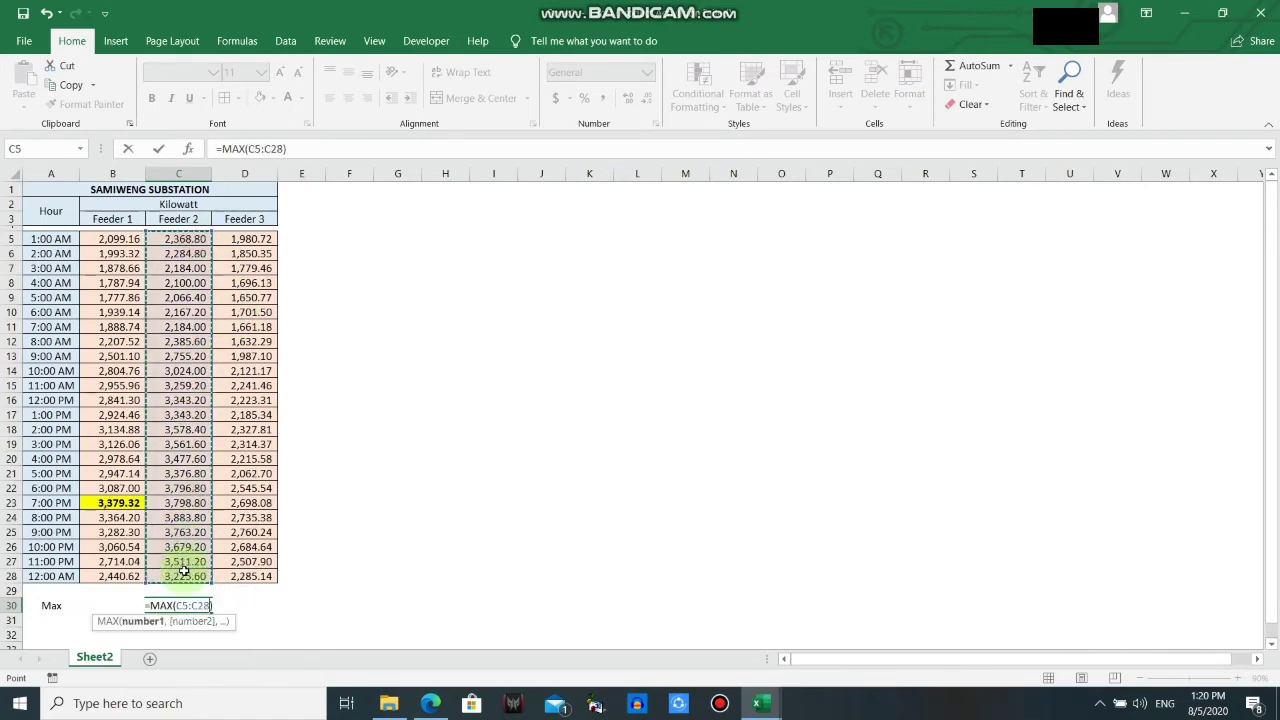
pyautogui.press('Return')
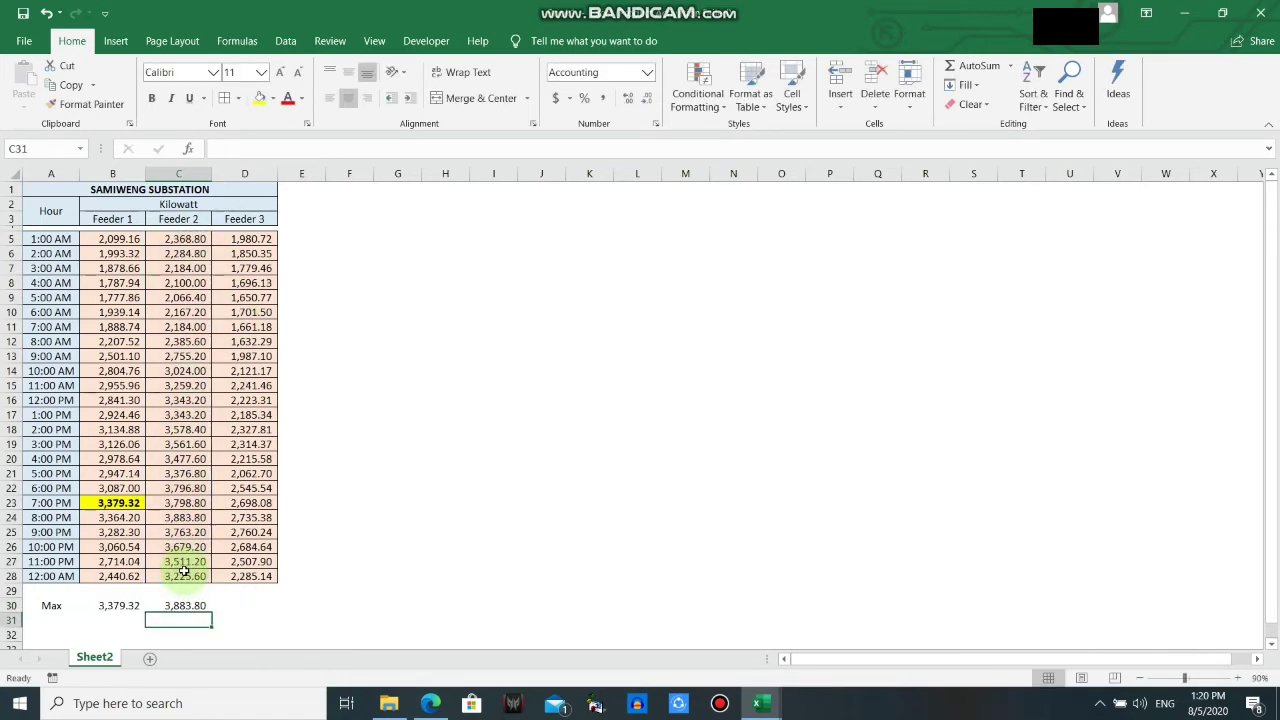
pyautogui.click(177, 516)
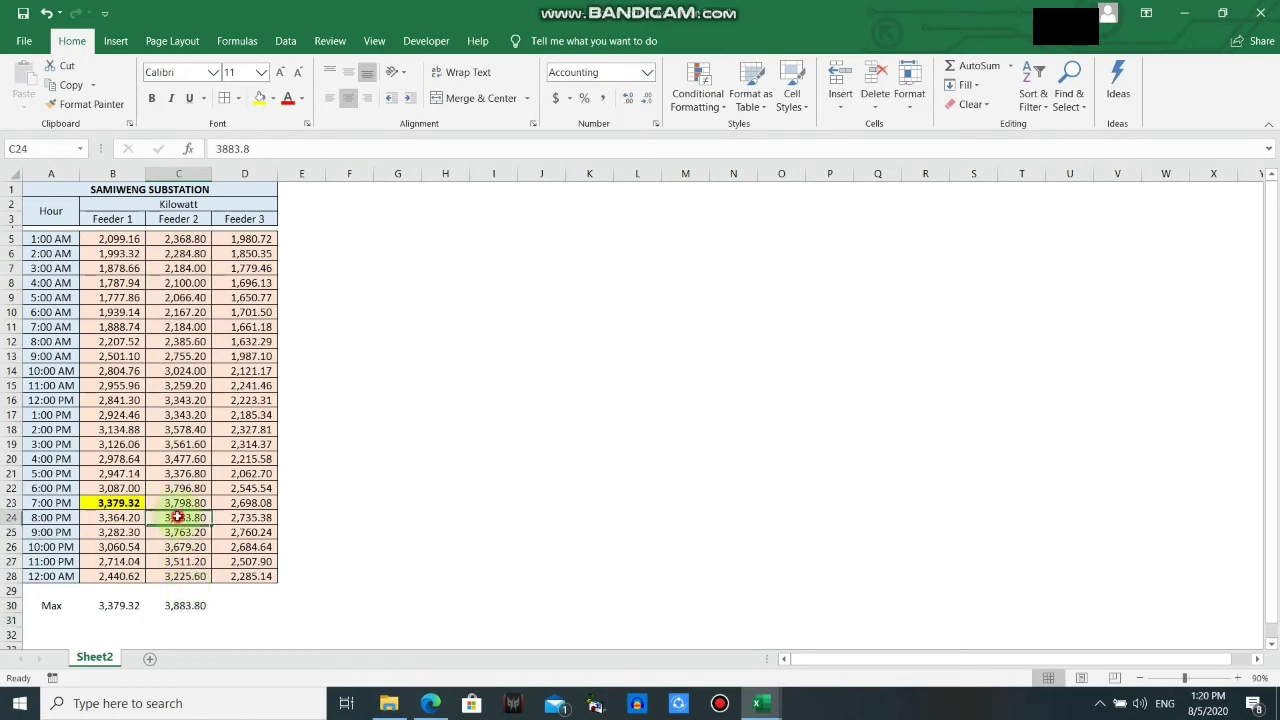
pyautogui.click(262, 99)
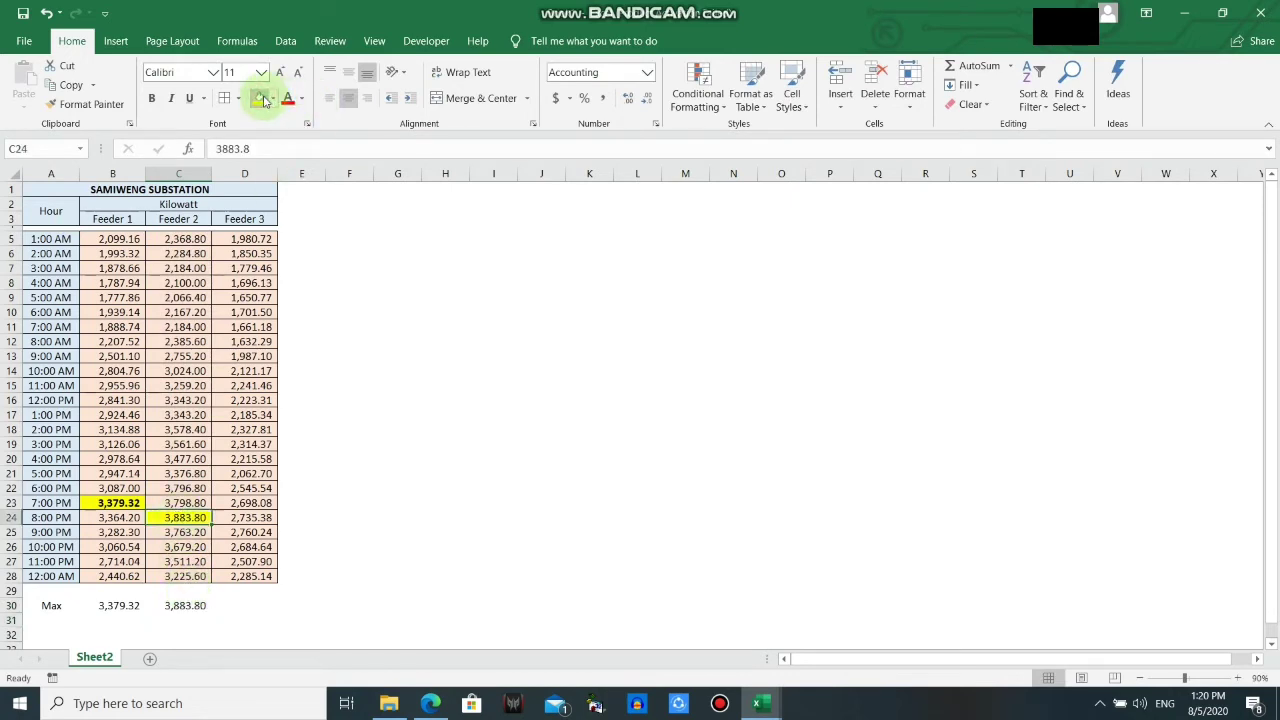
# Insert a MAX function over D5:D28 in D30 and fill Feeder 3's 9:00 PM reading in D25 with yellow.
pyautogui.click(241, 603)
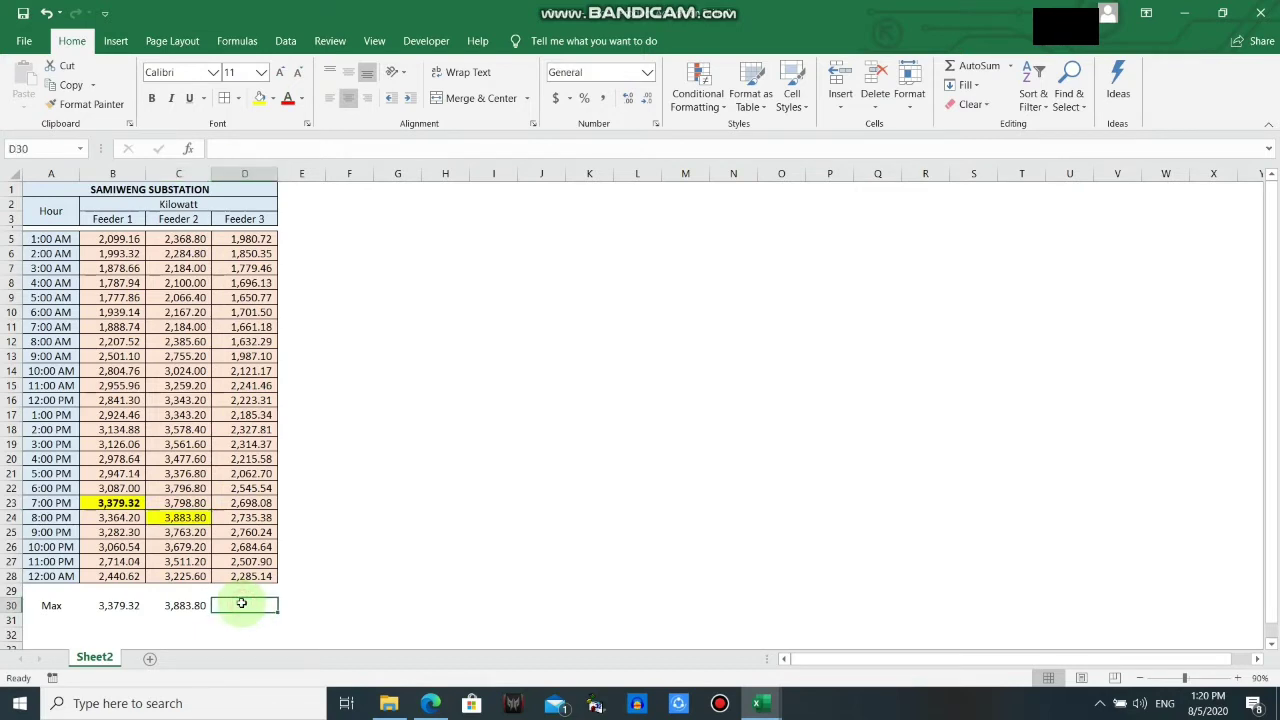
pyautogui.press('alt')
pyautogui.press('h')
pyautogui.press('u')
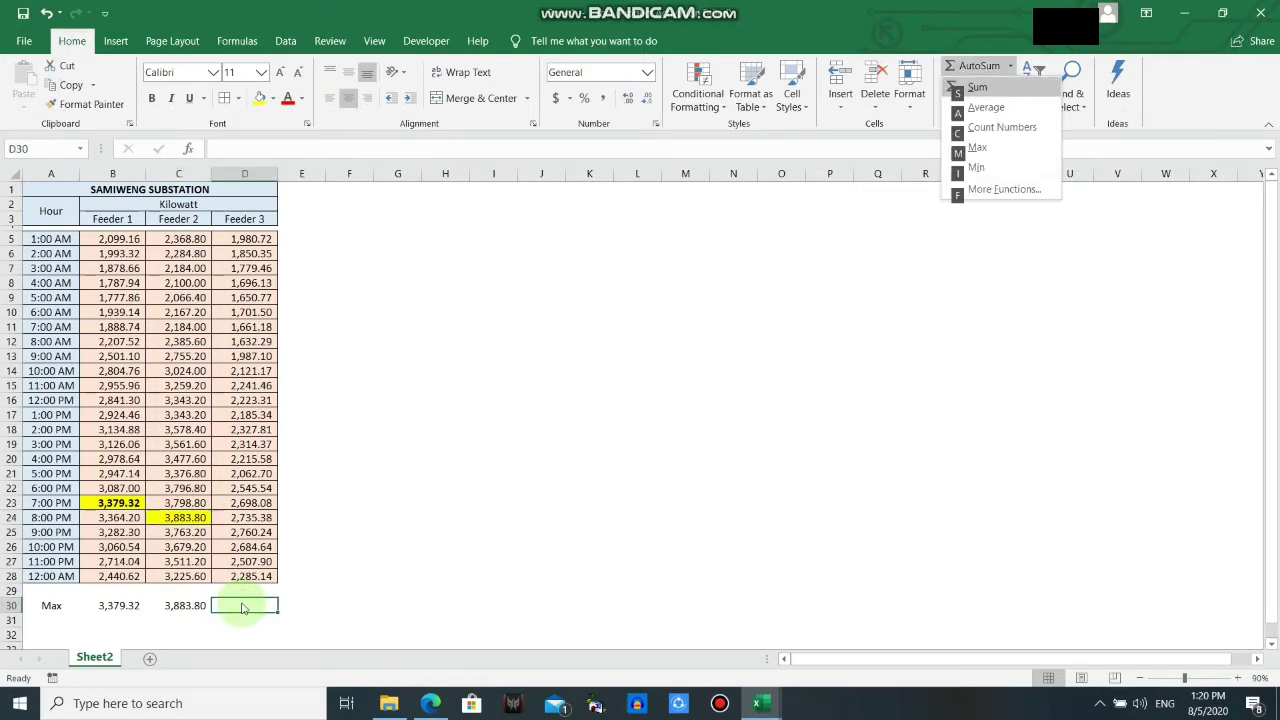
pyautogui.press('m')
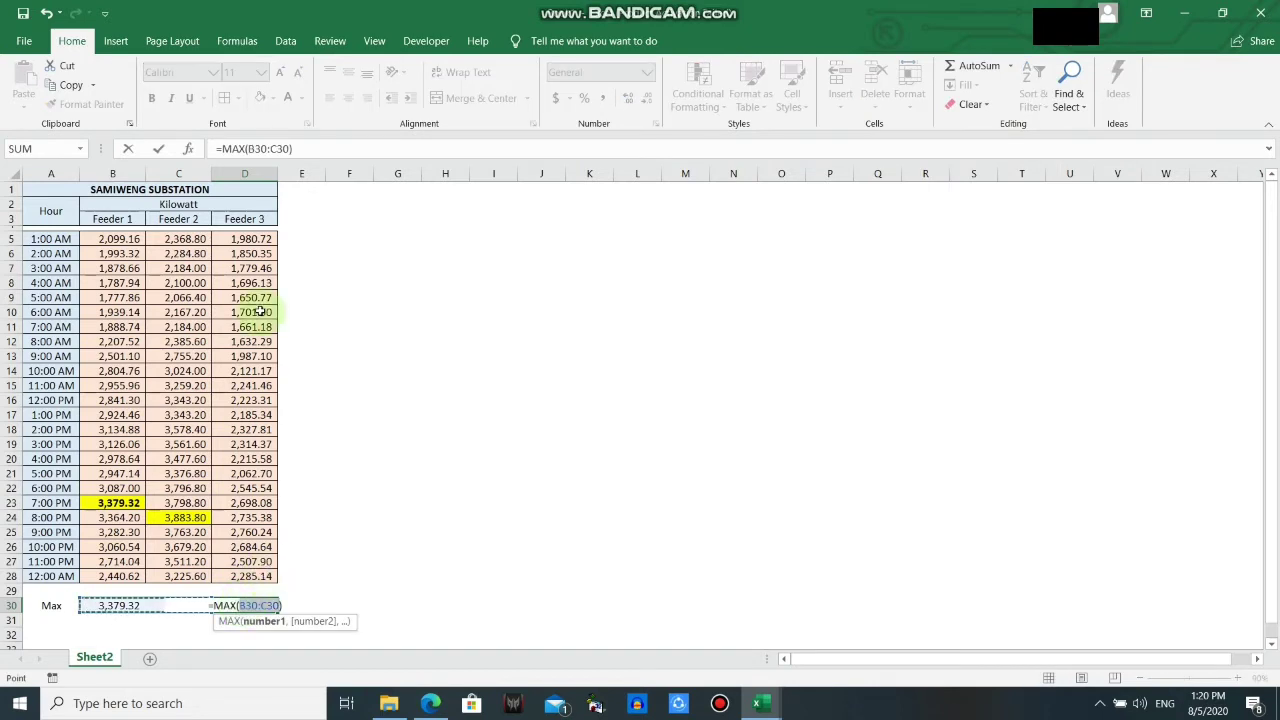
pyautogui.moveTo(252, 240); pyautogui.dragTo(252, 577)
pyautogui.press('Return')
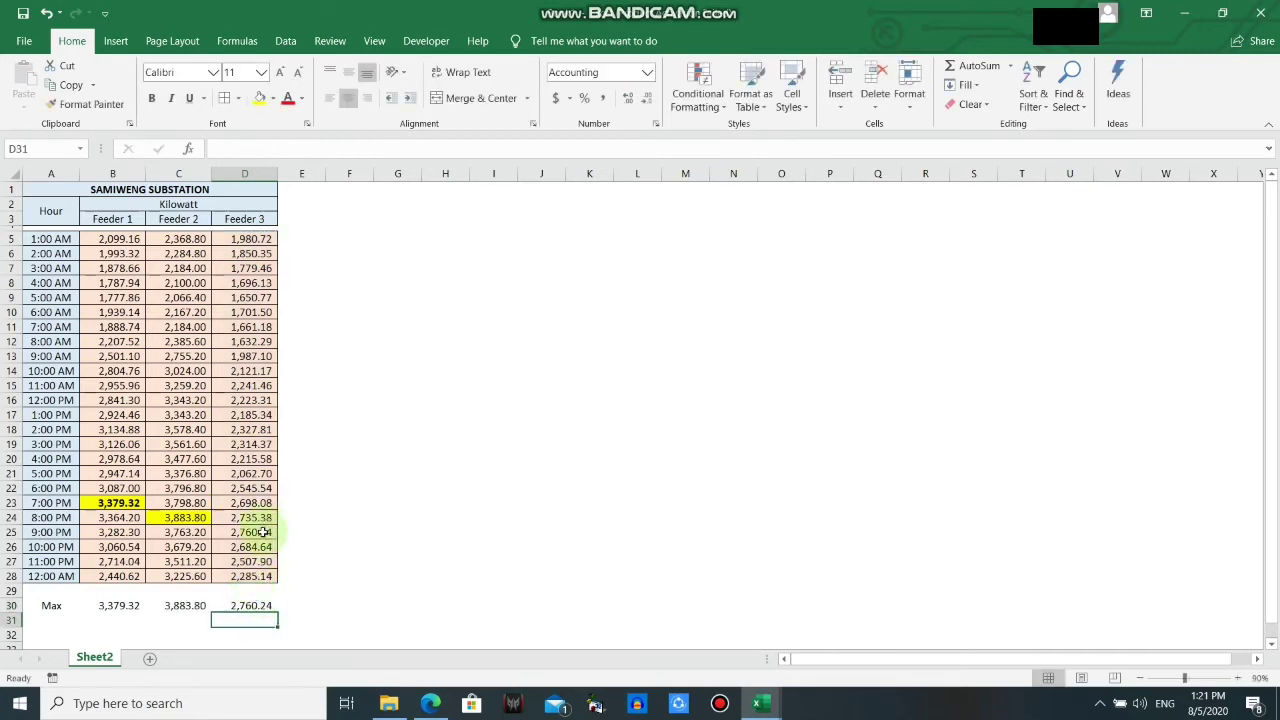
pyautogui.click(263, 532)
pyautogui.click(259, 97)
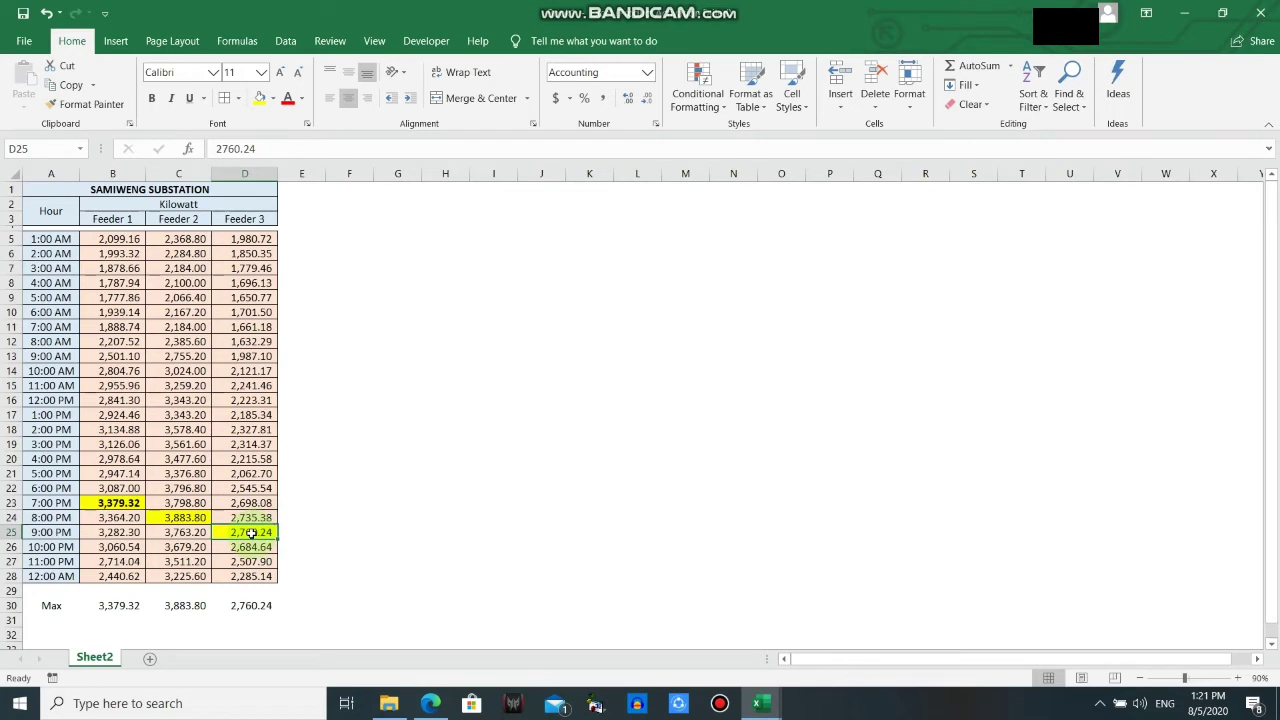
pyautogui.click(312, 605)
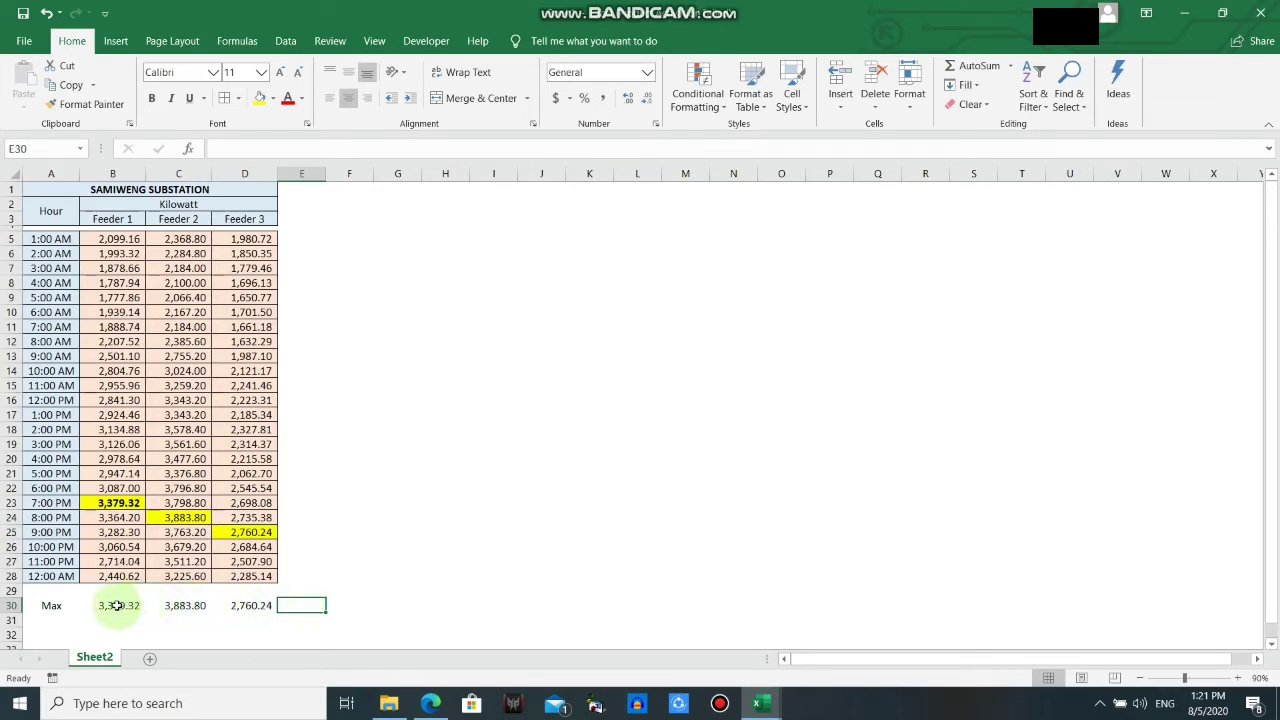
pyautogui.moveTo(114, 605); pyautogui.dragTo(248, 607)
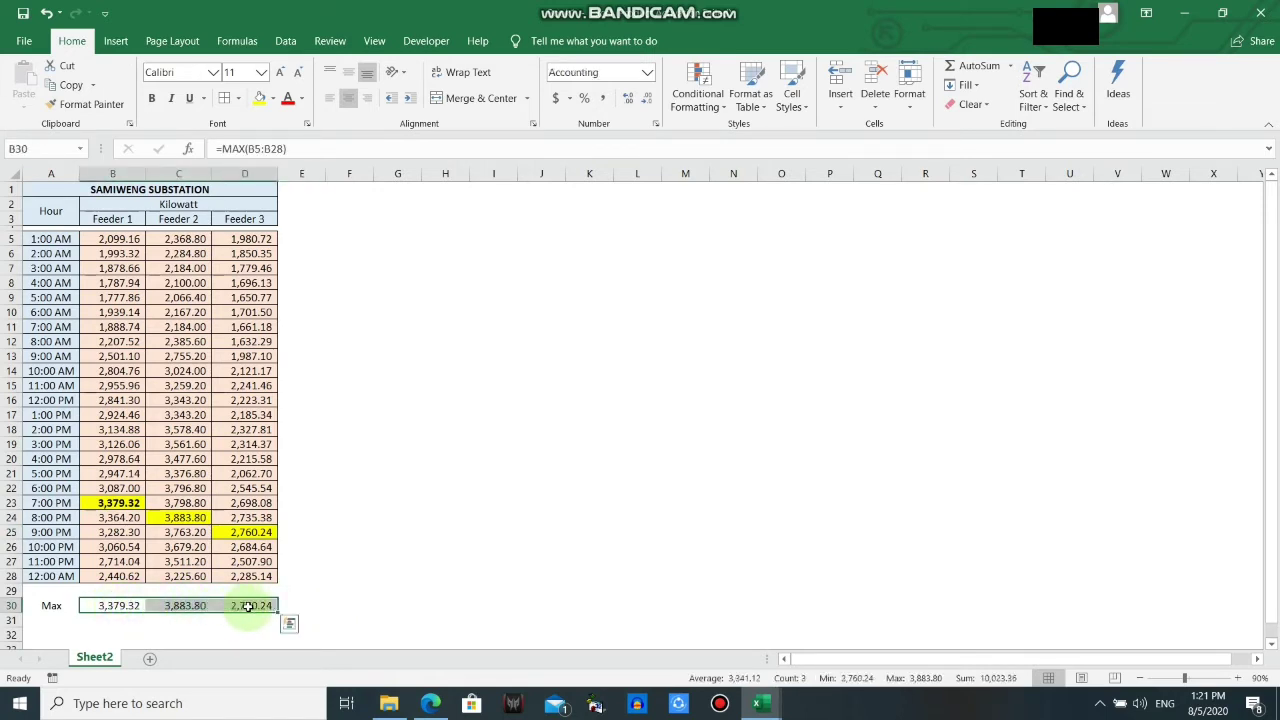
pyautogui.click(316, 604)
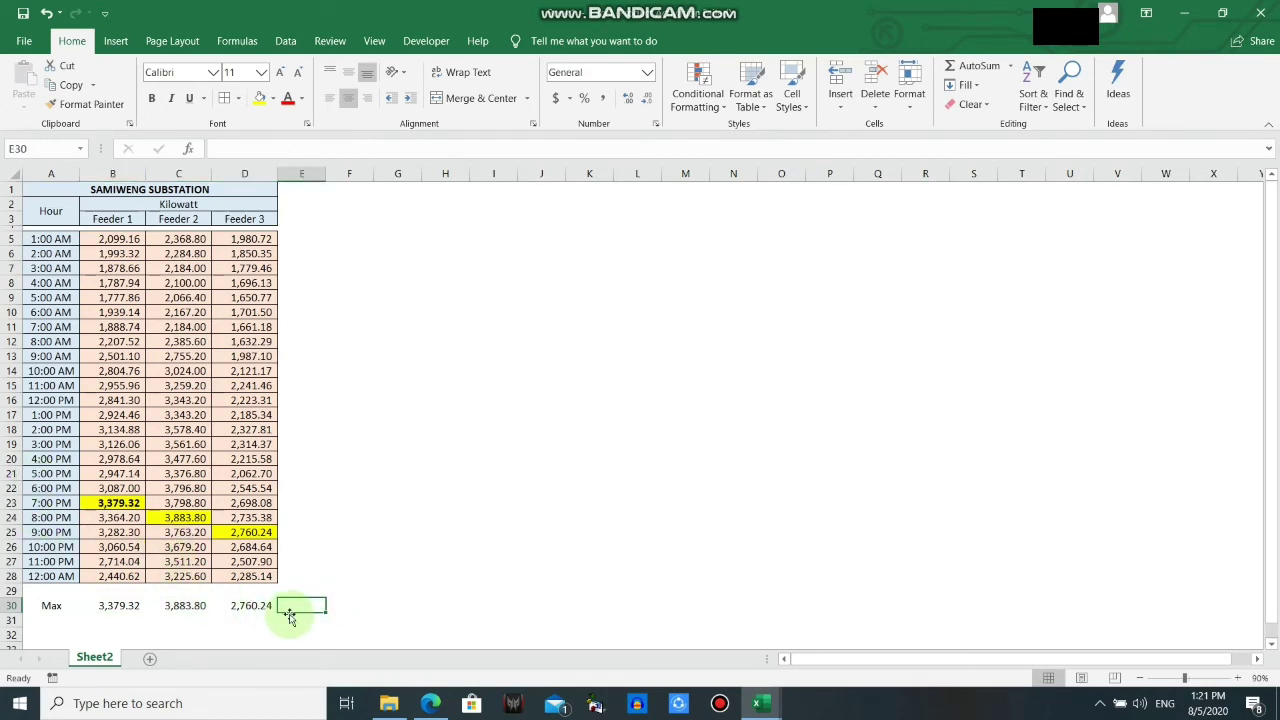
# Label cell A31 as NCP and enter a SUM of the feeder maximums B30:D30 in B31.
pyautogui.click(50, 619)
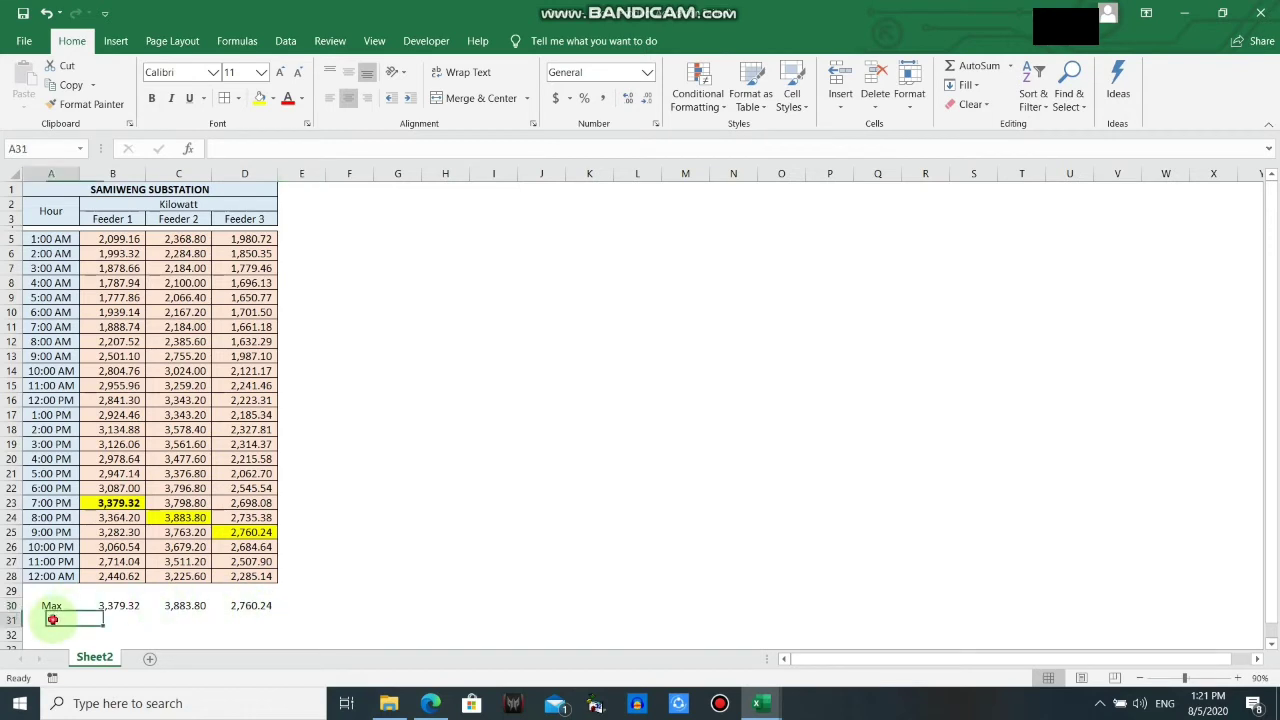
pyautogui.write('NCP')
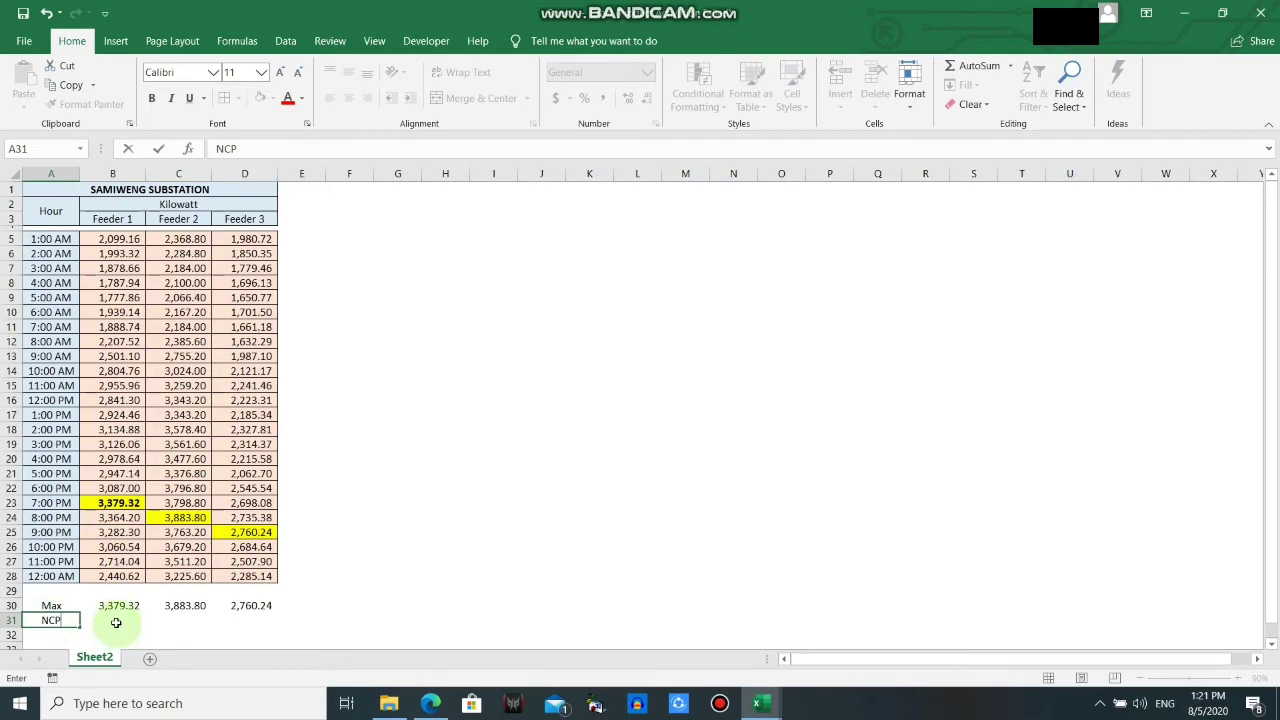
pyautogui.click(116, 622)
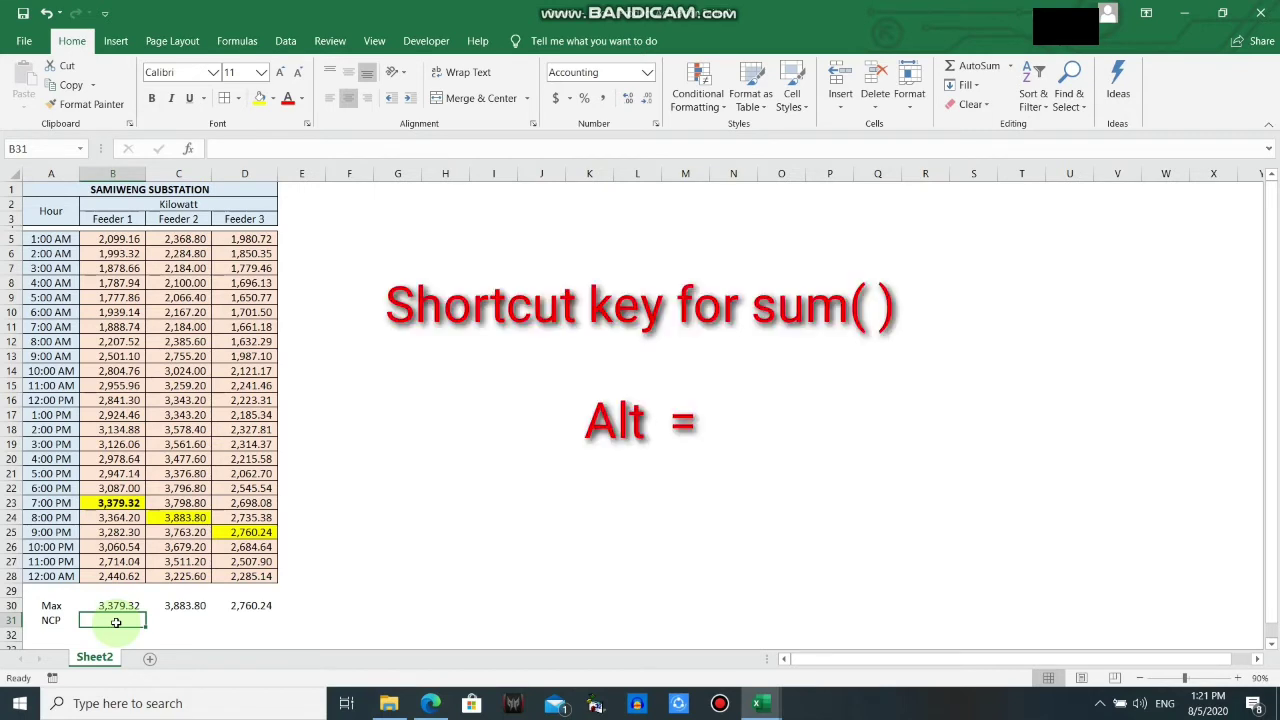
pyautogui.press('alt')
pyautogui.hotkey('alt', '=')
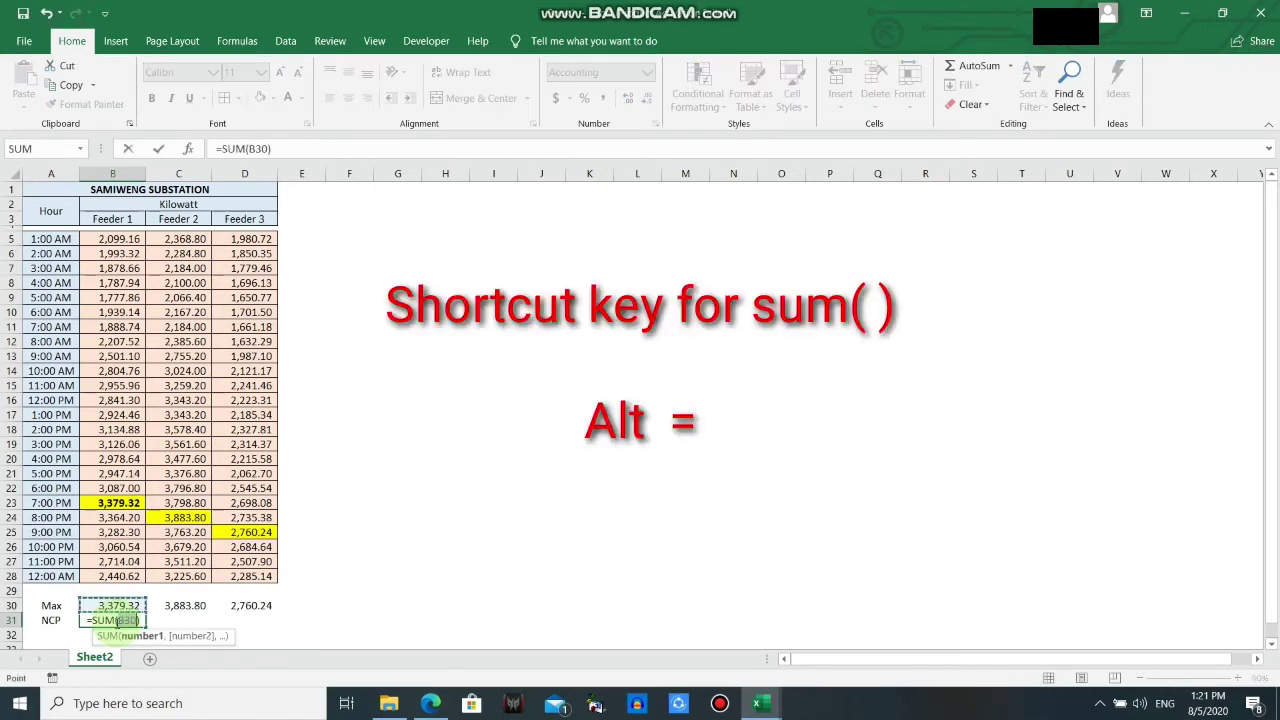
pyautogui.moveTo(103, 605); pyautogui.dragTo(229, 605)
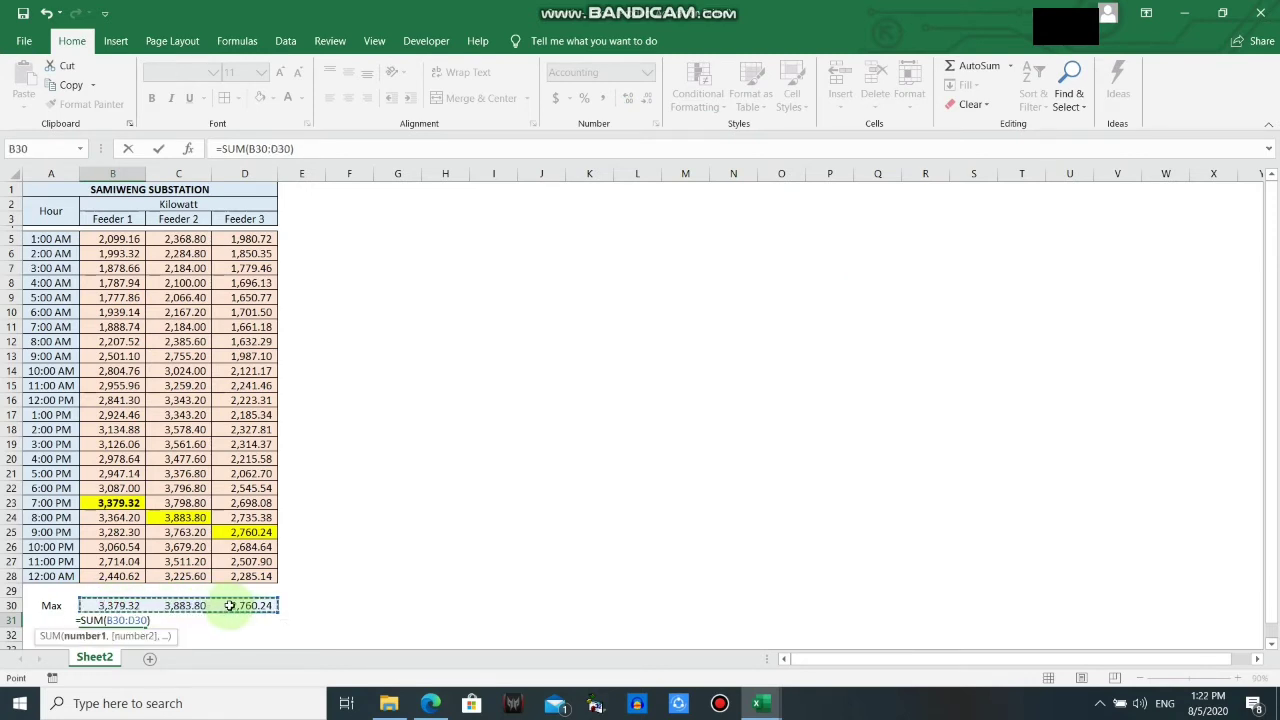
pyautogui.press('Return')
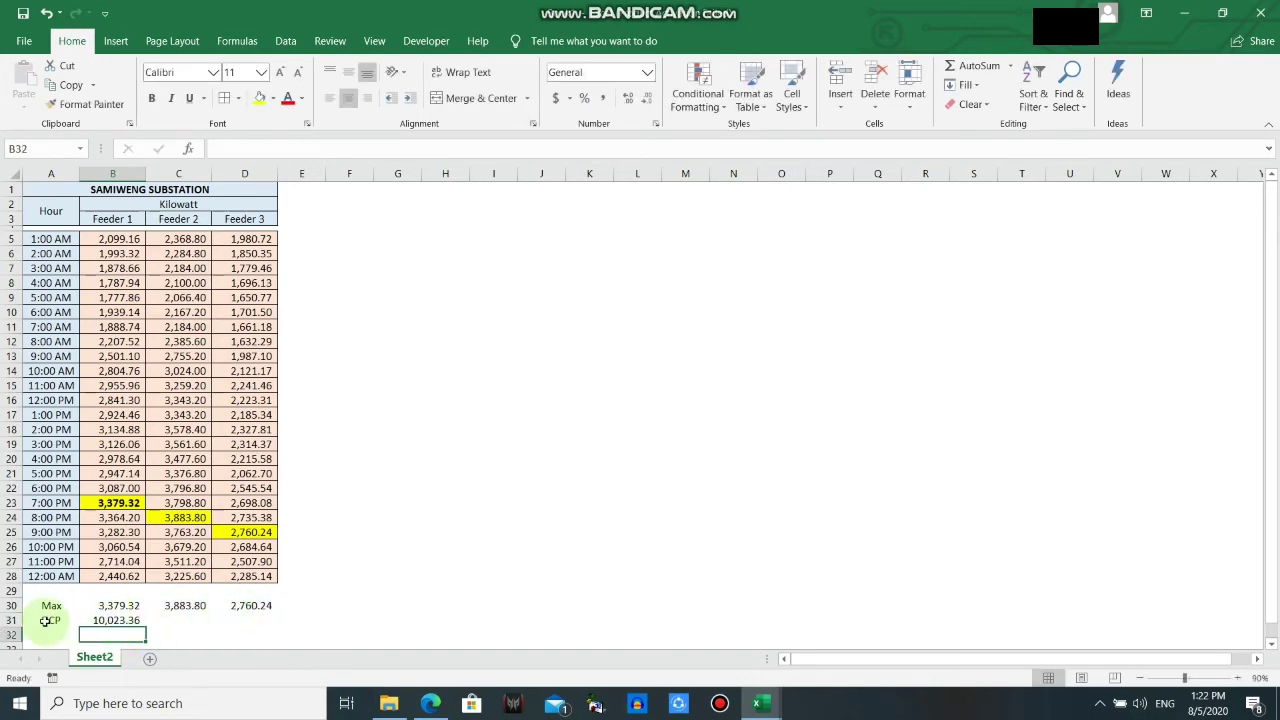
# Fill the NCP label and its value in A31:B31 with orange.
pyautogui.moveTo(45, 621); pyautogui.dragTo(105, 621)
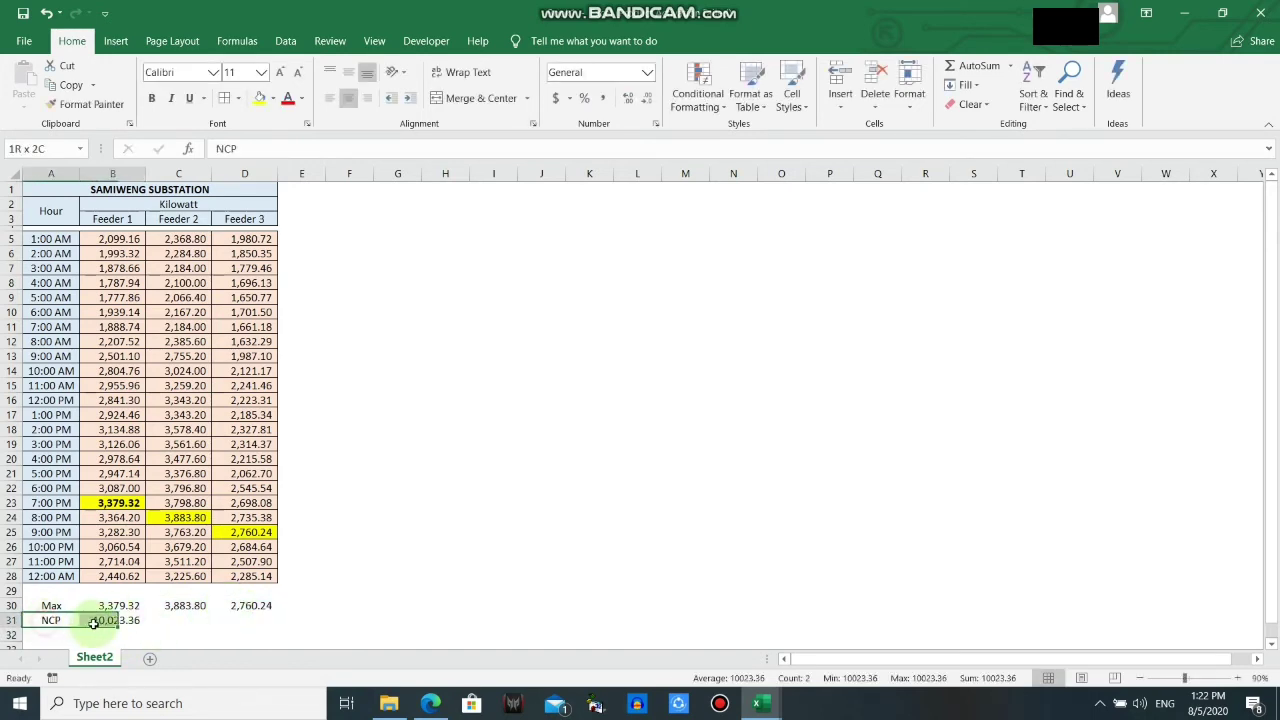
pyautogui.click(273, 98)
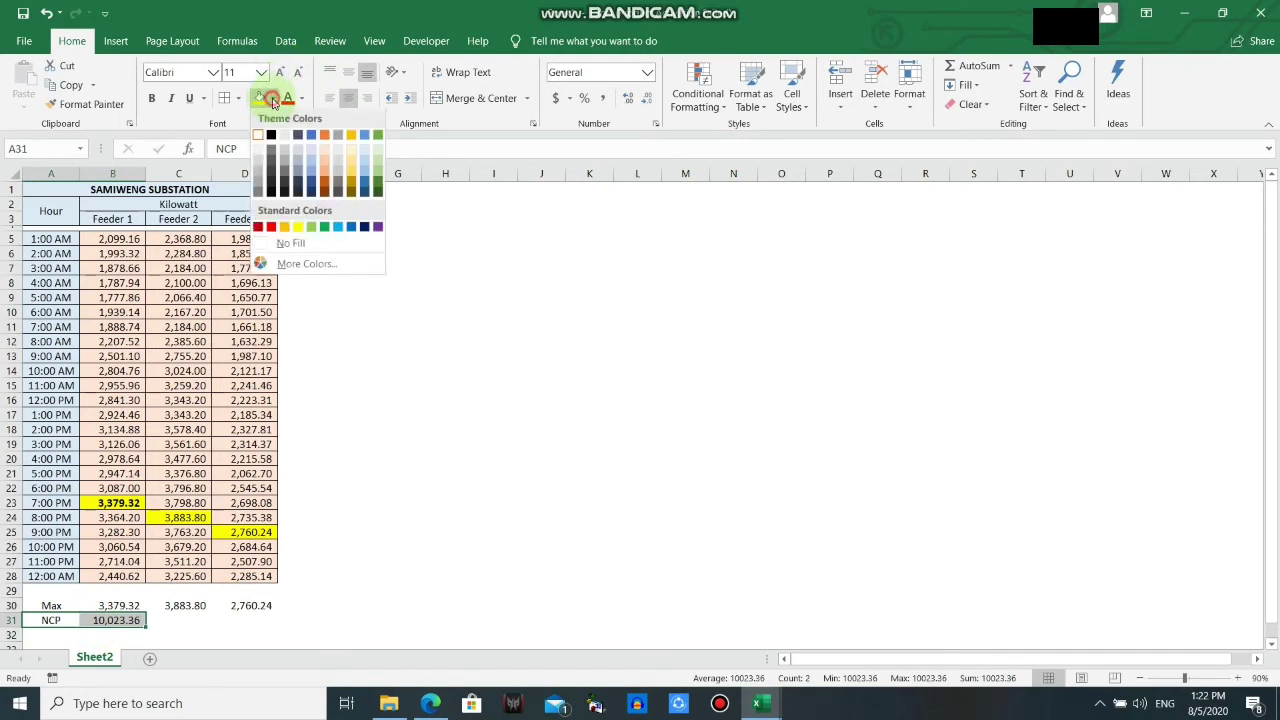
pyautogui.click(287, 230)
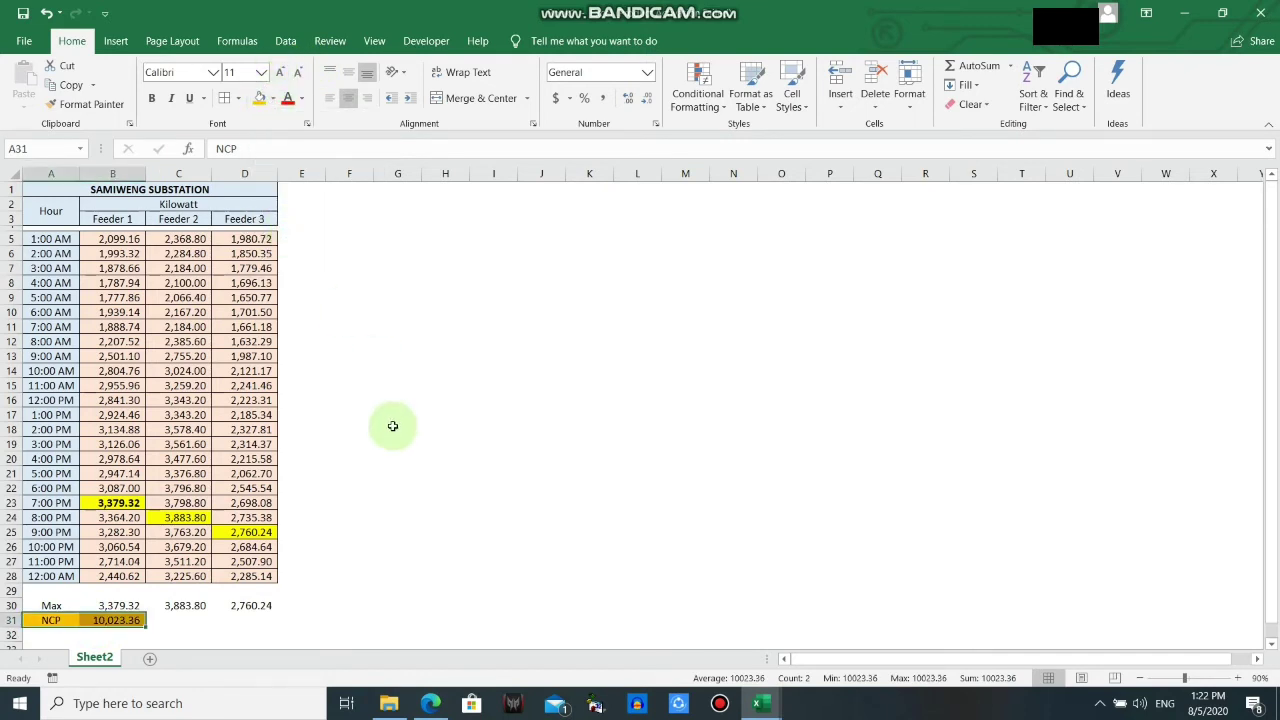
pyautogui.click(214, 624)
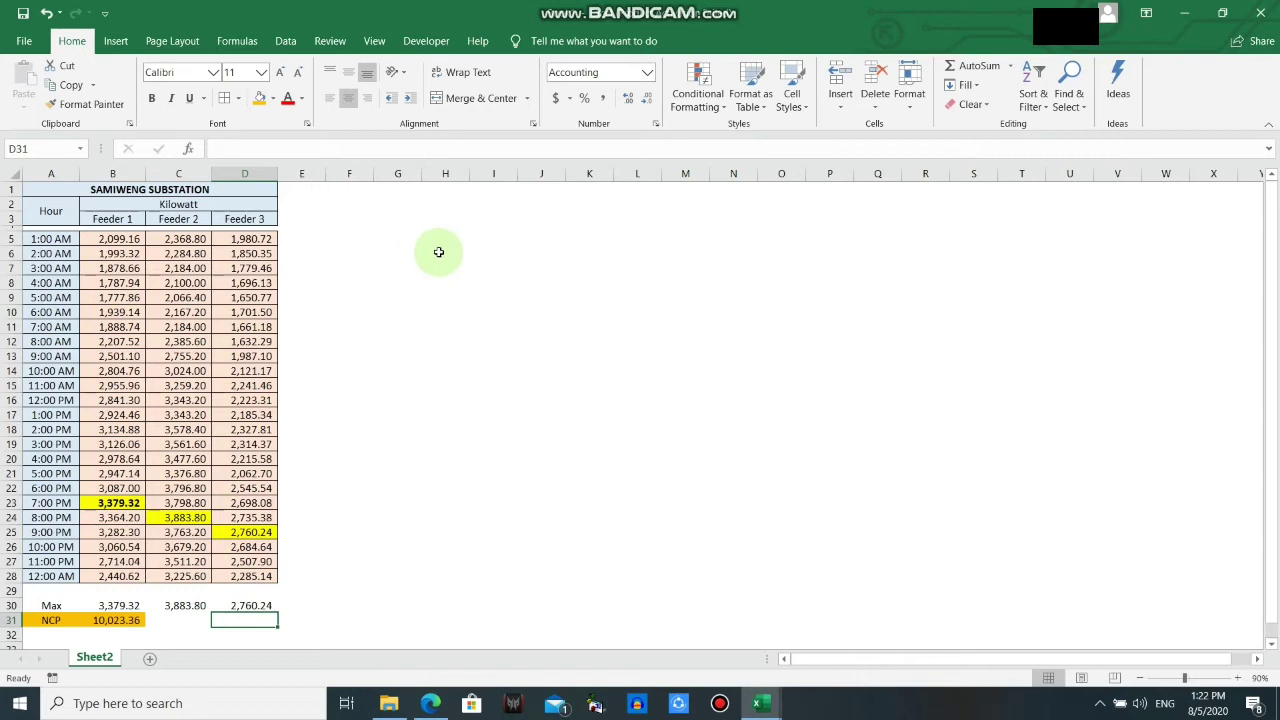
pyautogui.click(351, 241)
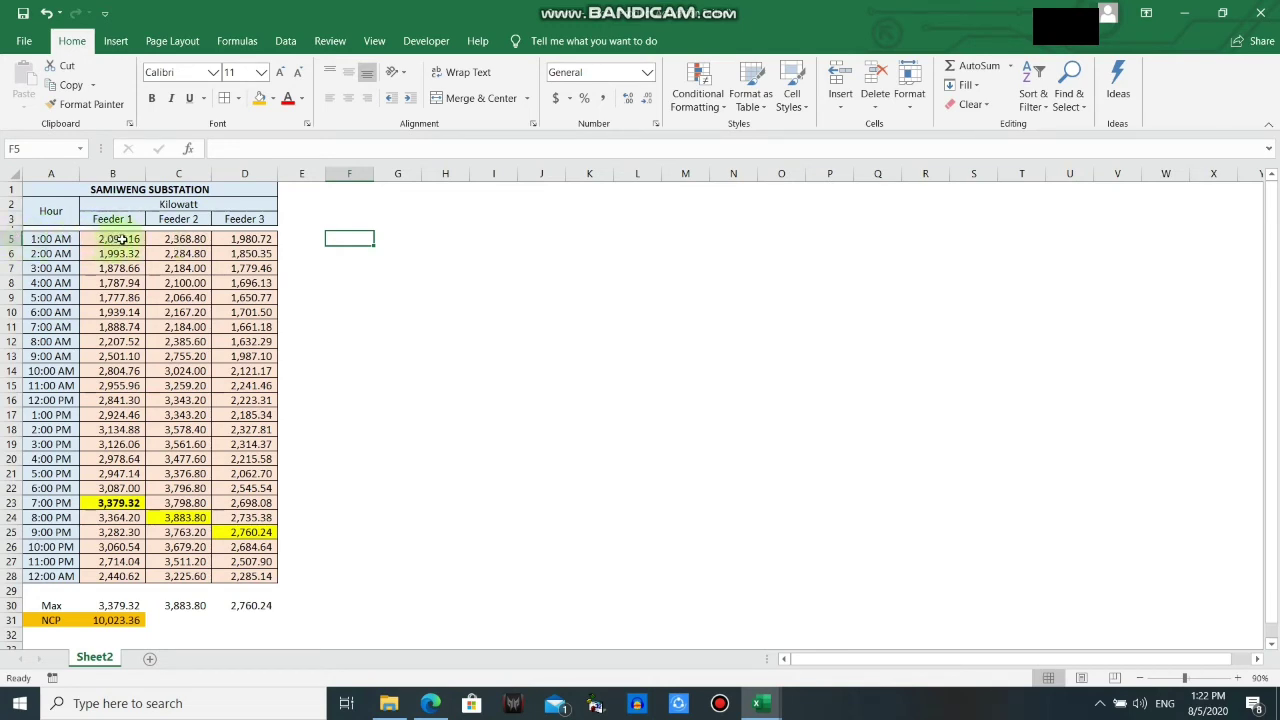
pyautogui.click(12, 238)
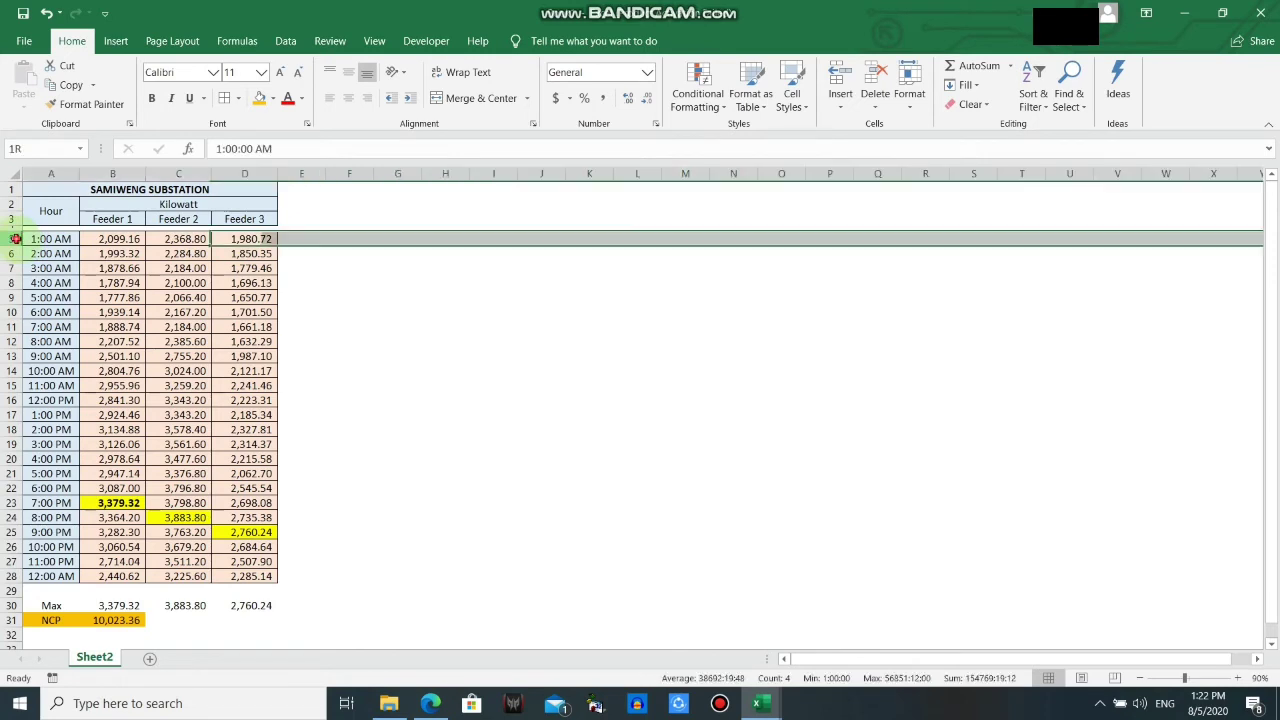
pyautogui.click(348, 241)
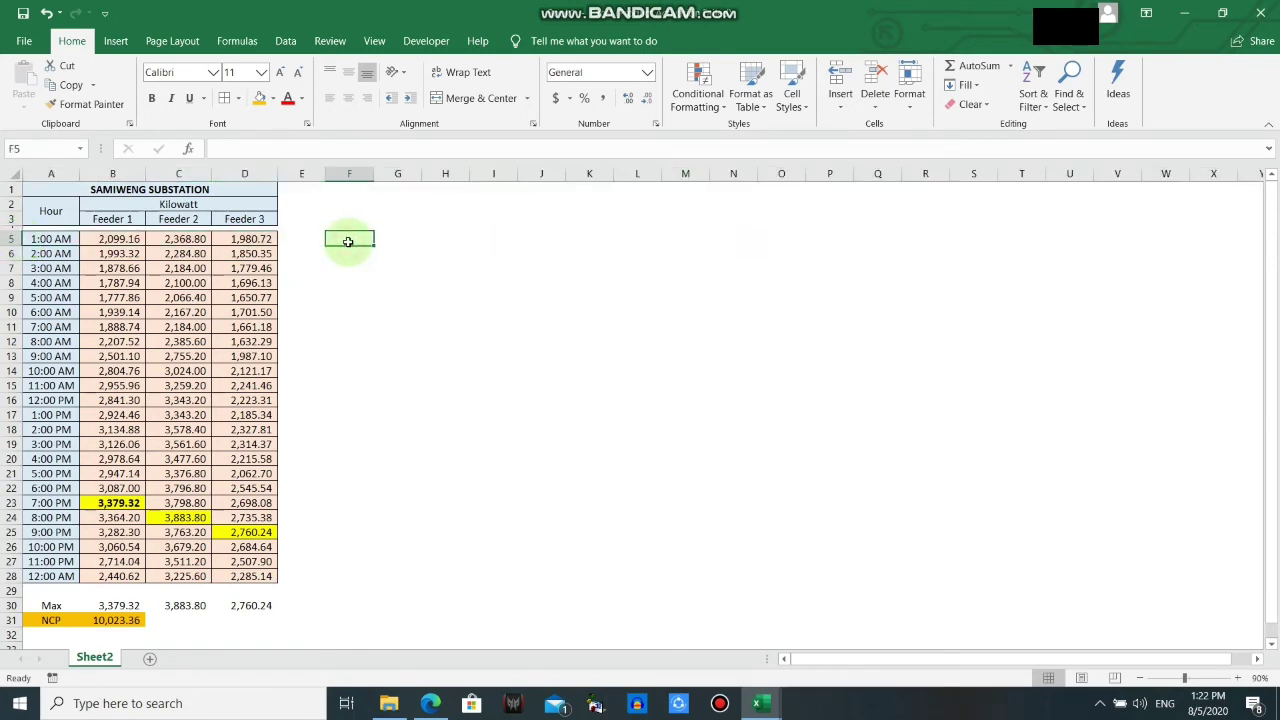
pyautogui.click(120, 237)
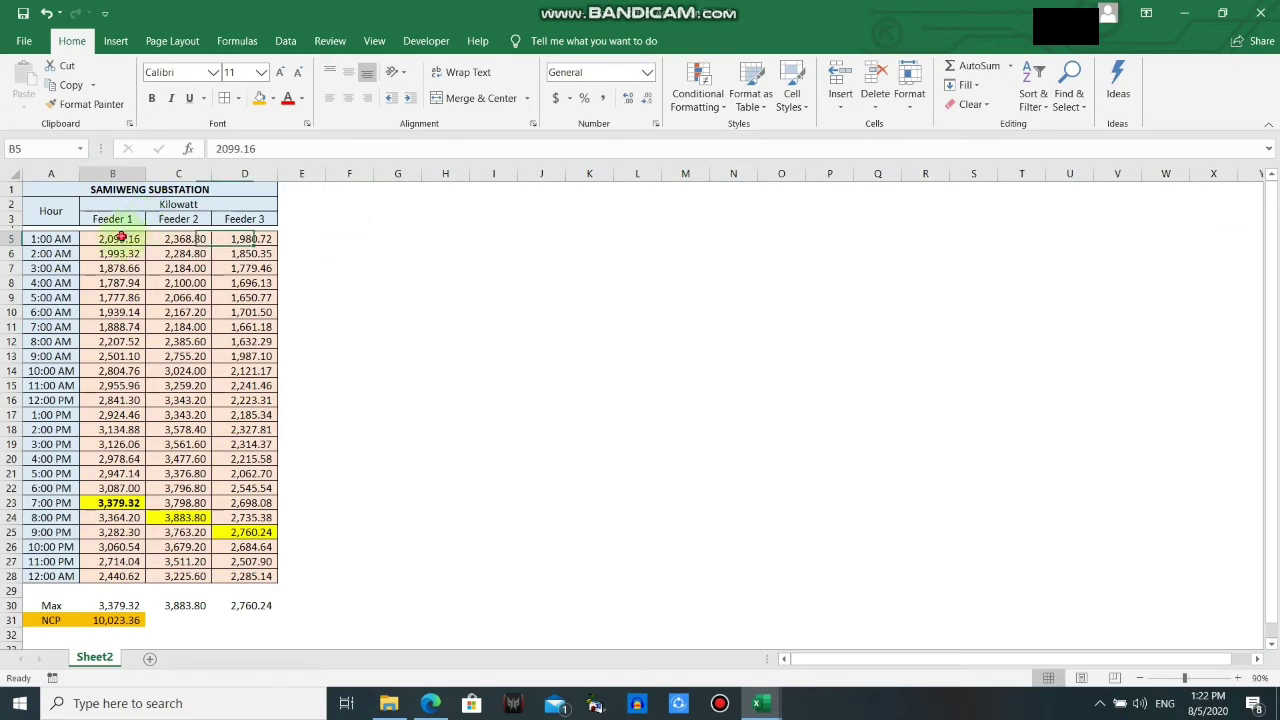
pyautogui.moveTo(120, 237); pyautogui.dragTo(275, 240)
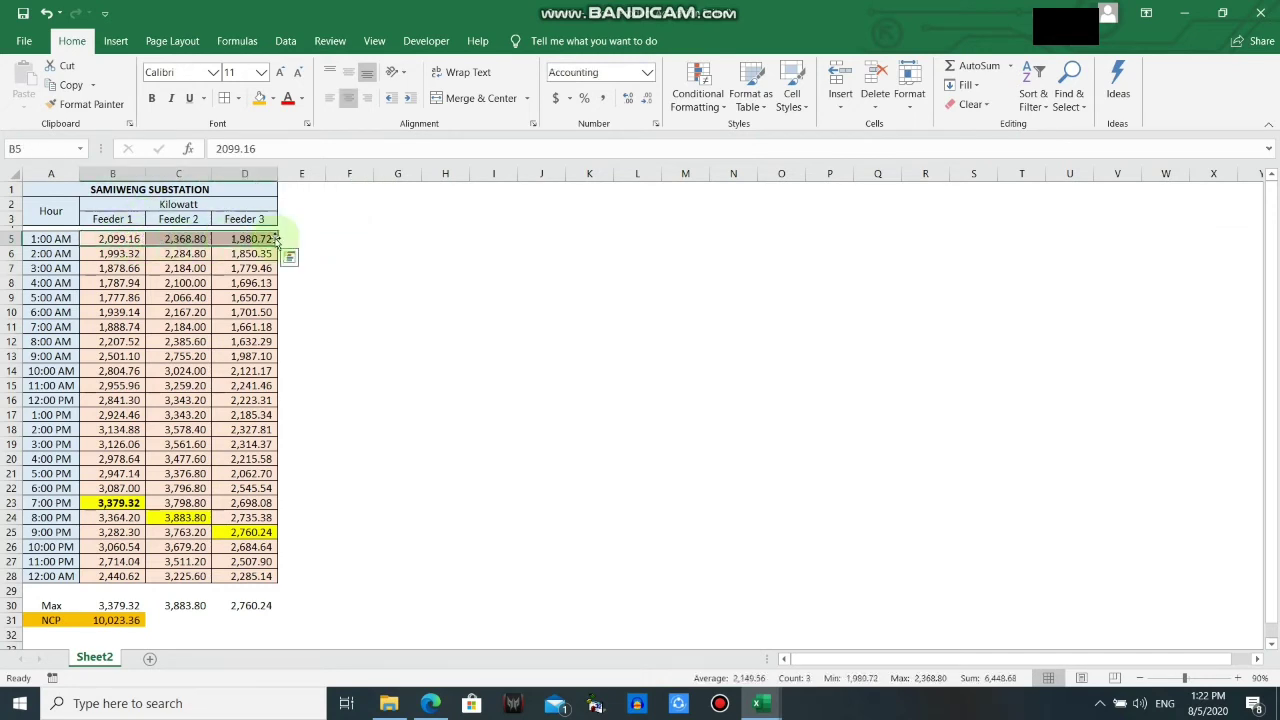
# Enter a SUM function over B5:D5 in F5 to total the three feeders' 1:00 AM readings.
pyautogui.click(340, 240)
pyautogui.write('=')
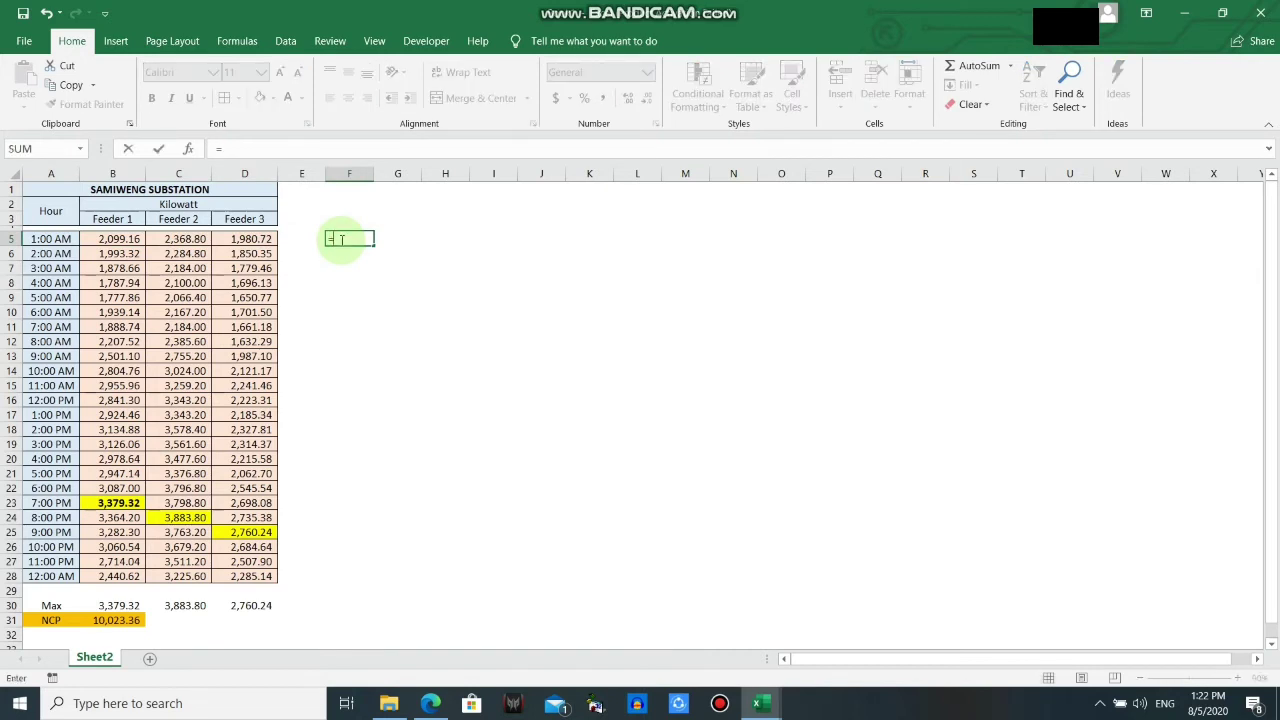
pyautogui.press('Escape')
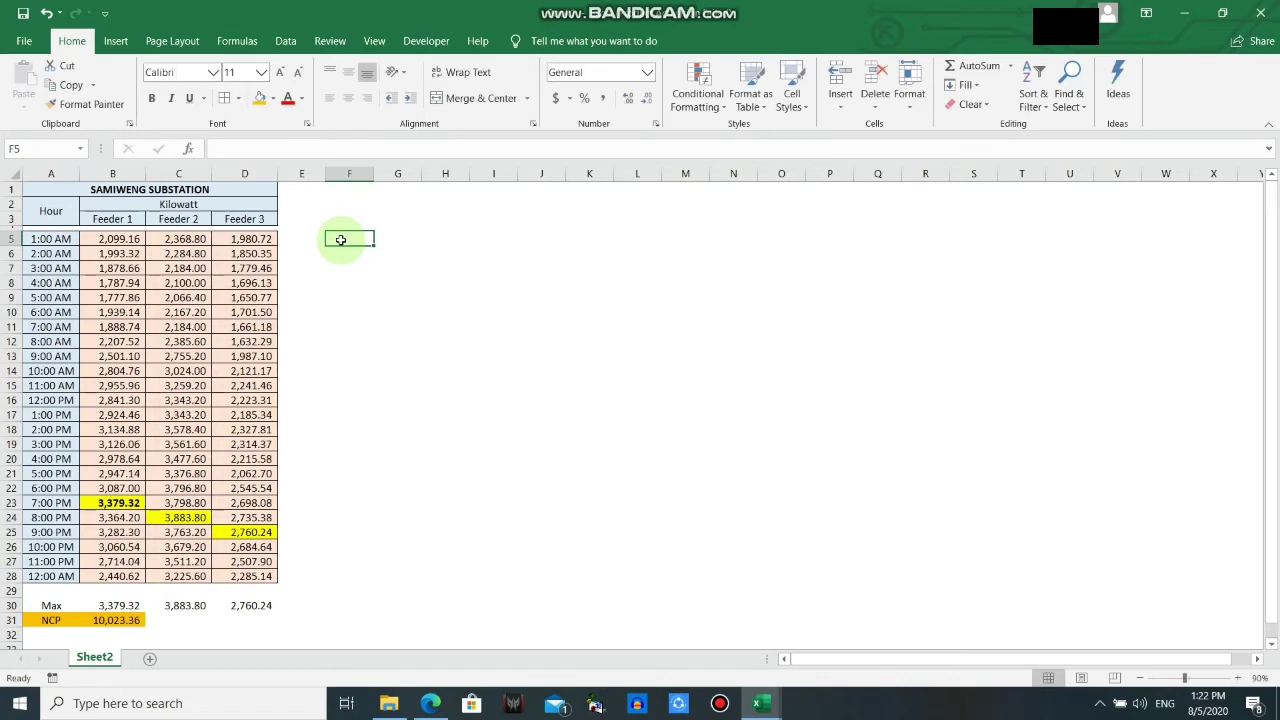
pyautogui.hotkey('alt', '=')
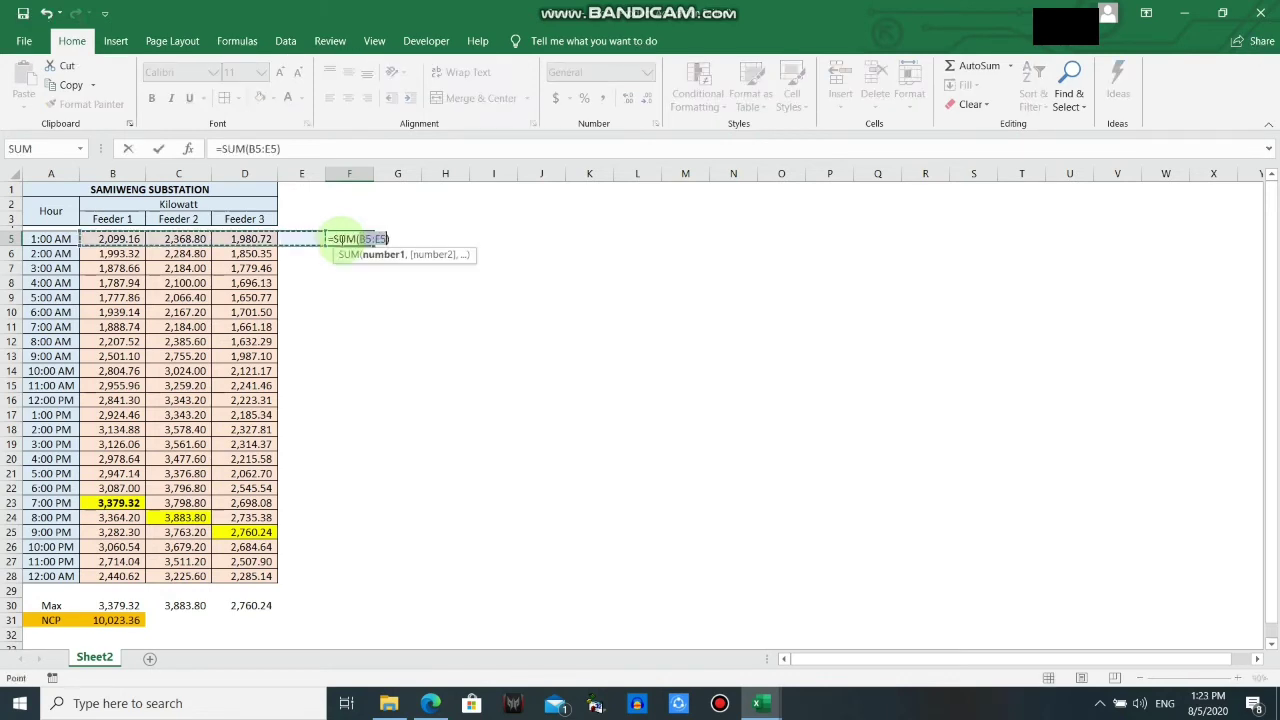
pyautogui.click(120, 238)
pyautogui.moveTo(122, 238); pyautogui.dragTo(248, 245)
pyautogui.press('Return')
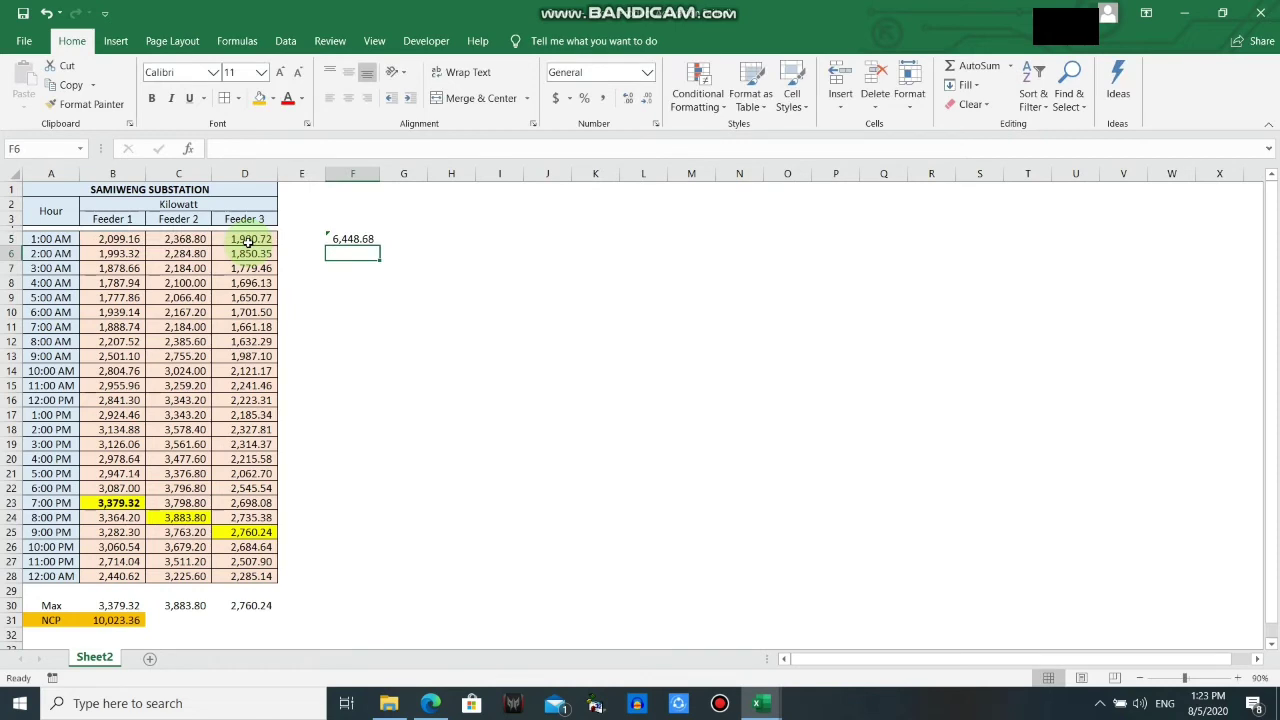
# Copy the SUM formula from F5 into F6:F28 to total the feeders for every remaining hour.
pyautogui.click(353, 238)
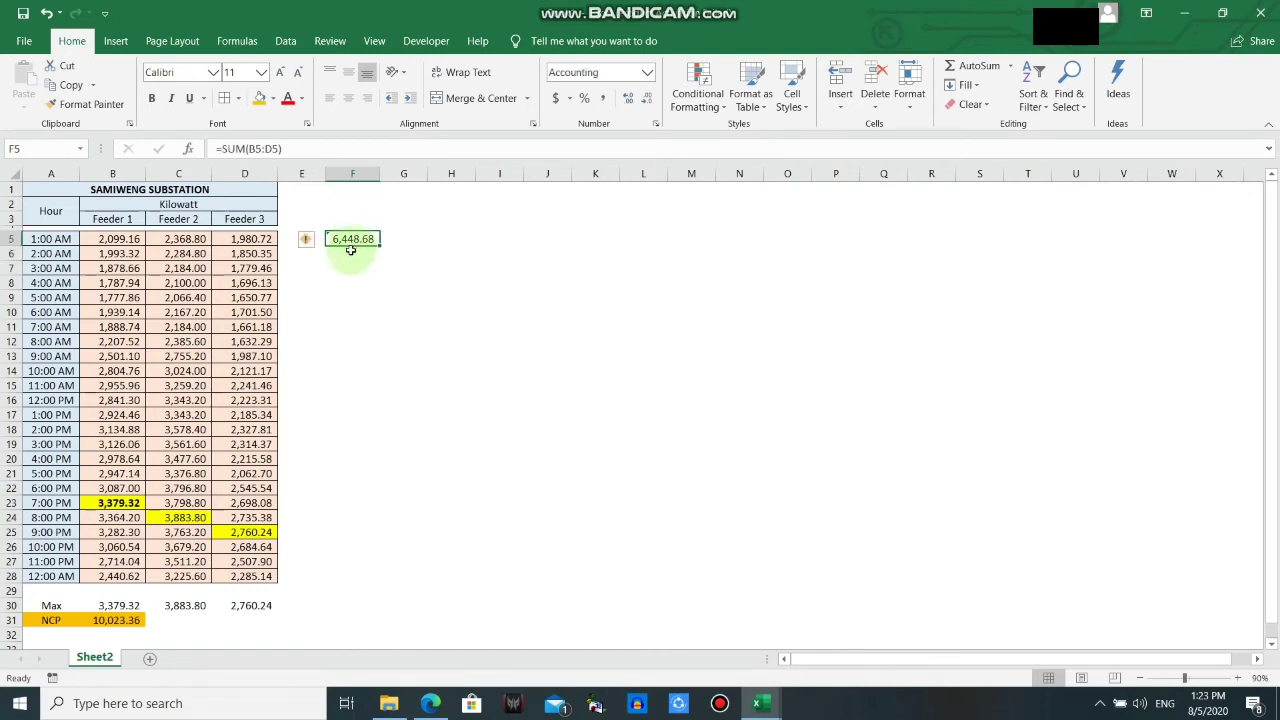
pyautogui.moveTo(352, 250); pyautogui.dragTo(357, 577)
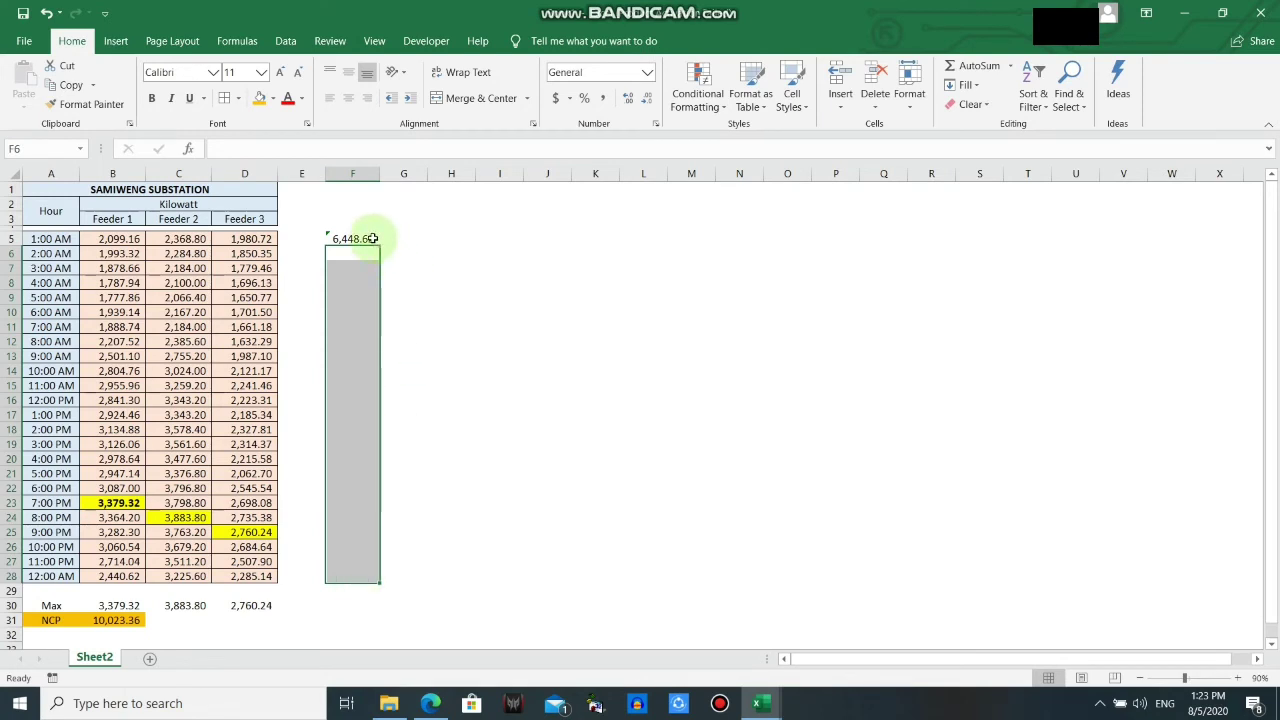
pyautogui.click(369, 238)
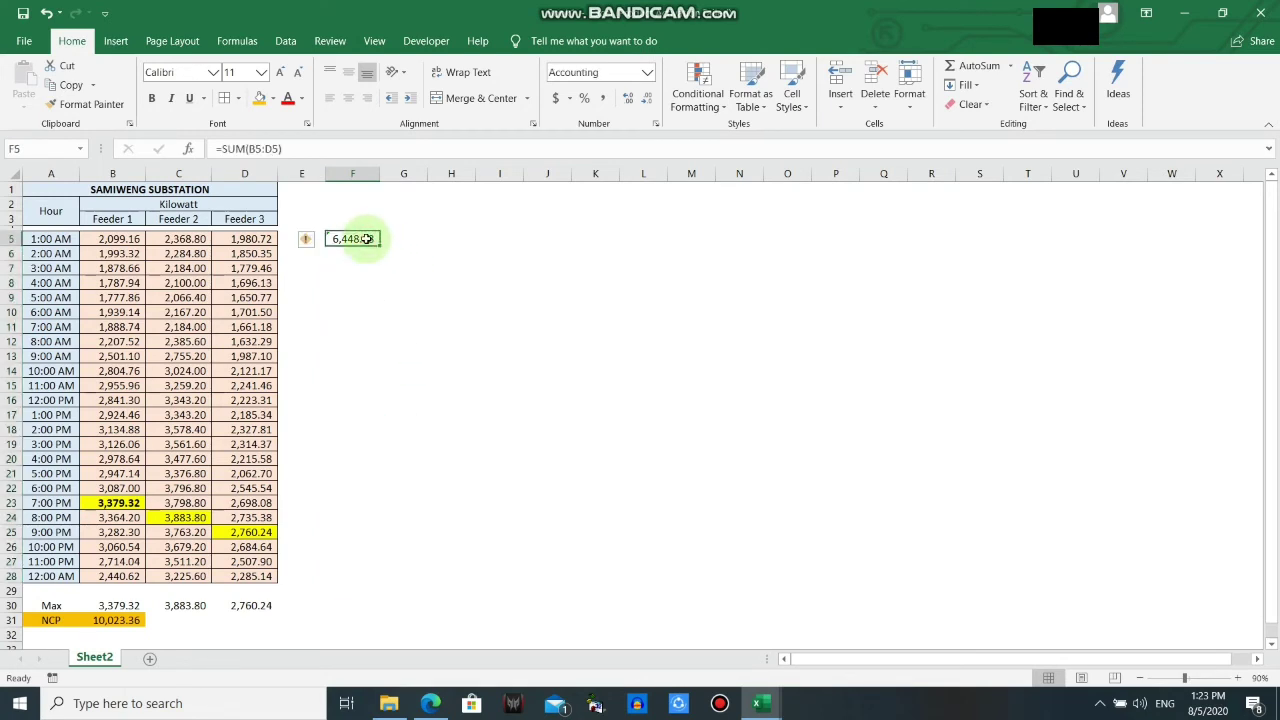
pyautogui.hotkey('ctrl', 'c')
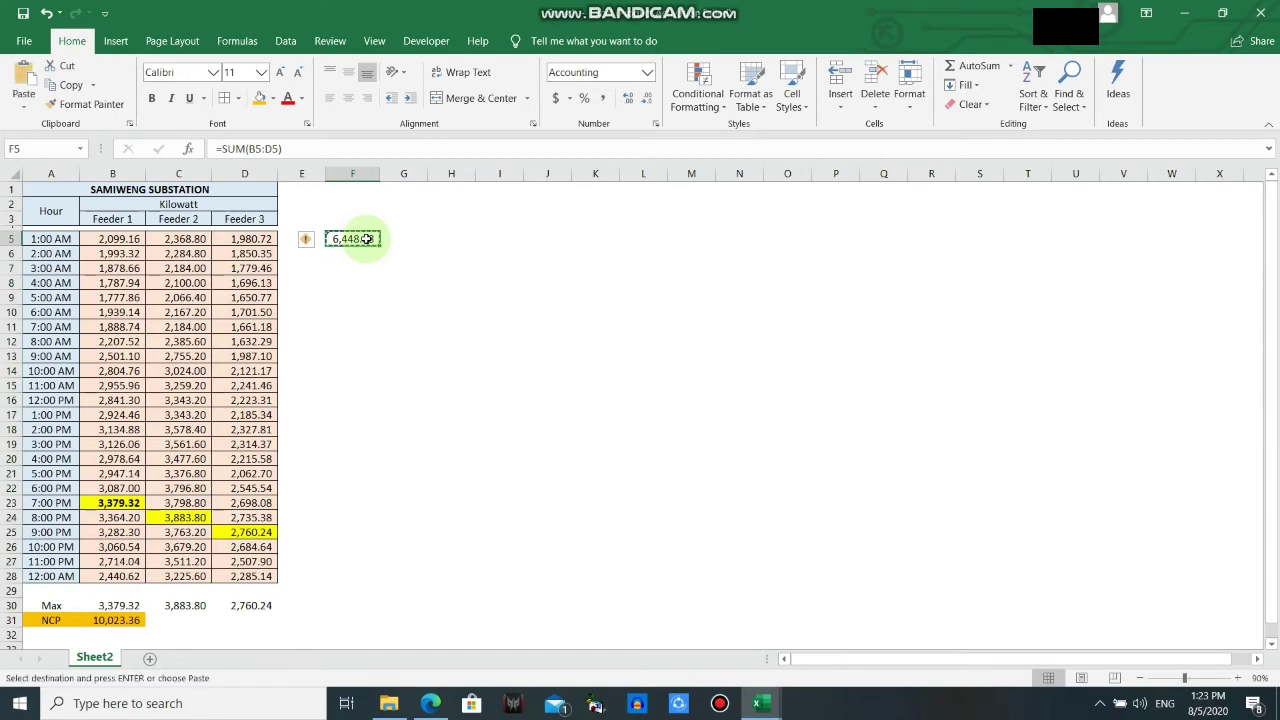
pyautogui.press('Down')
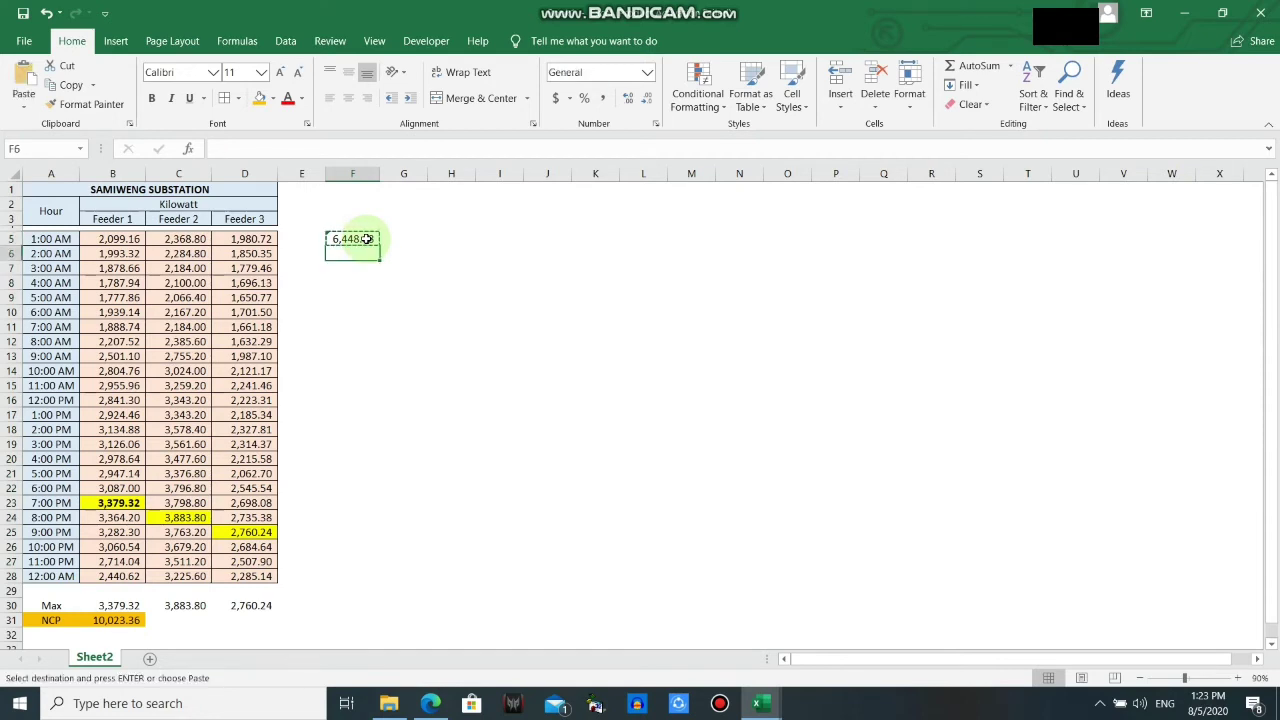
pyautogui.hotkey('shift', 'Down')
pyautogui.hotkey('shift', 'Down')
pyautogui.hotkey('shift', 'Down')
pyautogui.hotkey('shift', 'Down')
pyautogui.hotkey('shift', 'Down')
pyautogui.hotkey('shift', 'Down')
pyautogui.hotkey('shift', 'Down')
pyautogui.hotkey('shift', 'Down')
pyautogui.hotkey('shift', 'Down')
pyautogui.hotkey('shift', 'Down')
pyautogui.hotkey('shift', 'Down')
pyautogui.hotkey('shift', 'Down')
pyautogui.hotkey('shift', 'Down')
pyautogui.hotkey('shift', 'Down')
pyautogui.hotkey('shift', 'Down')
pyautogui.hotkey('shift', 'Down')
pyautogui.hotkey('shift', 'Down')
pyautogui.hotkey('shift', 'Down')
pyautogui.hotkey('shift', 'Down')
pyautogui.hotkey('shift', 'Down')
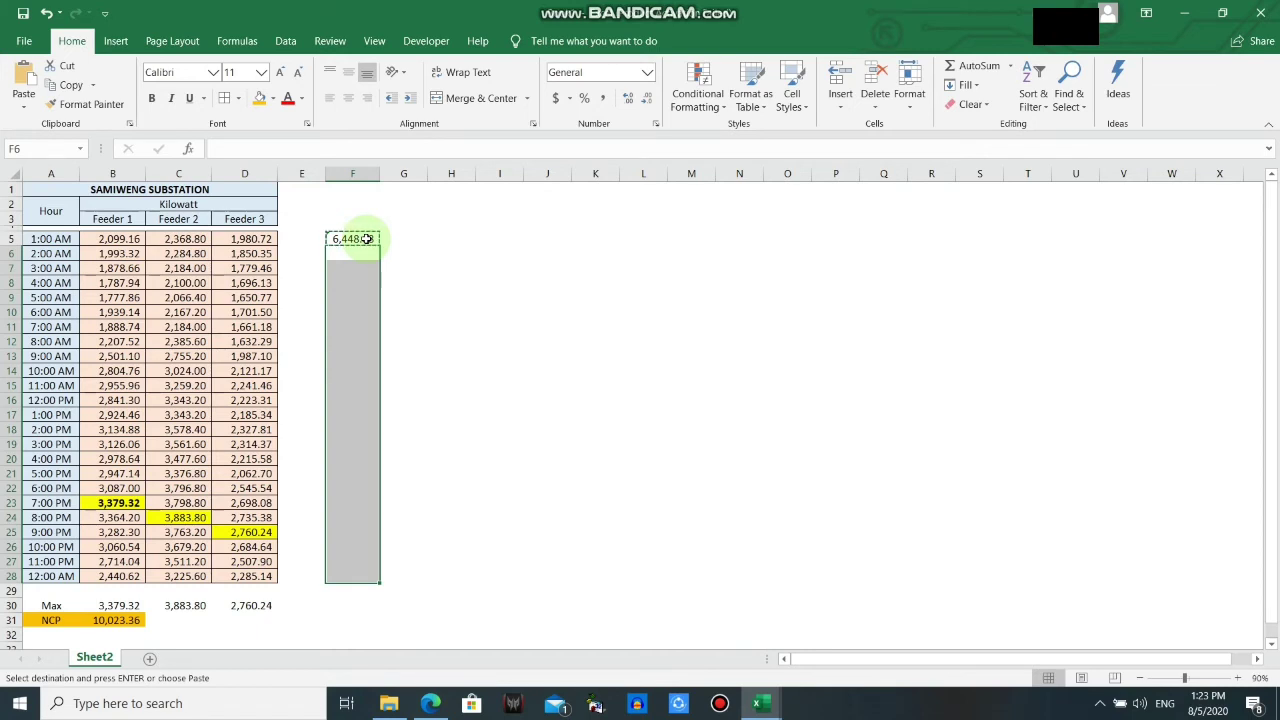
pyautogui.hotkey('ctrl', 'v')
pyautogui.press('Escape')
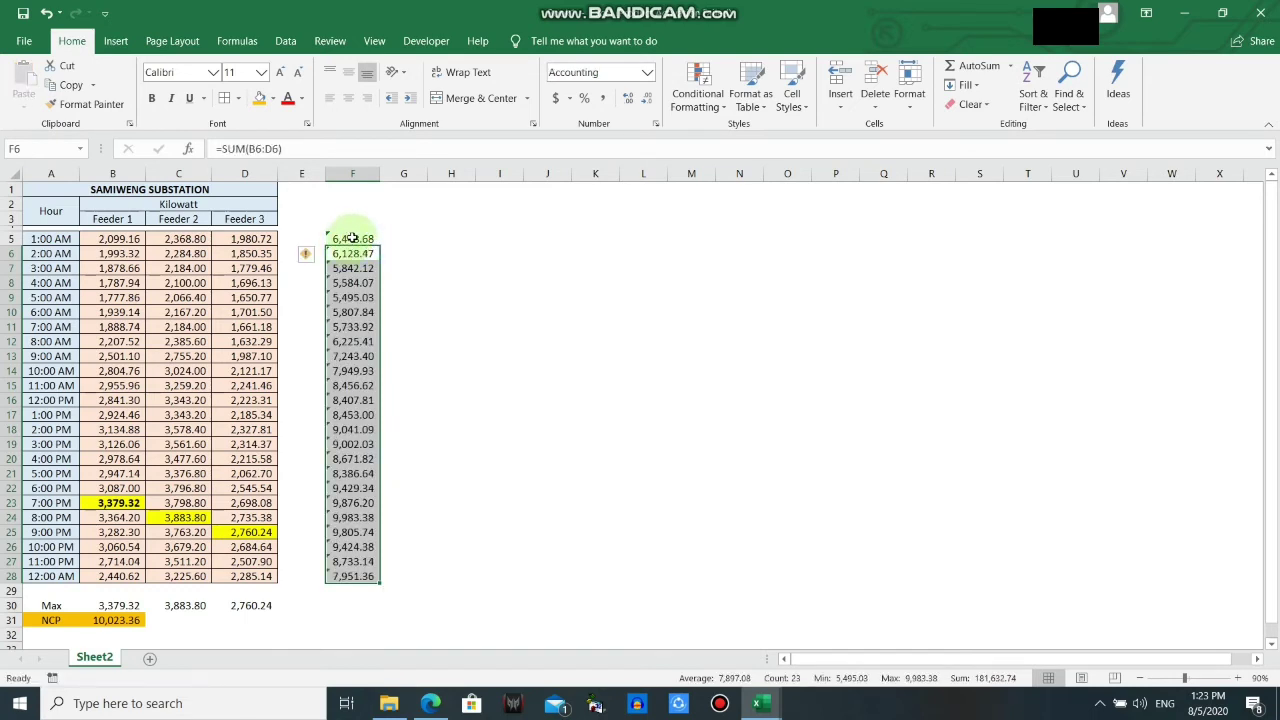
# Check which cell ranges the SUM formulas in F5 and F6 refer to, leaving both formulas unedited.
pyautogui.click(352, 238)
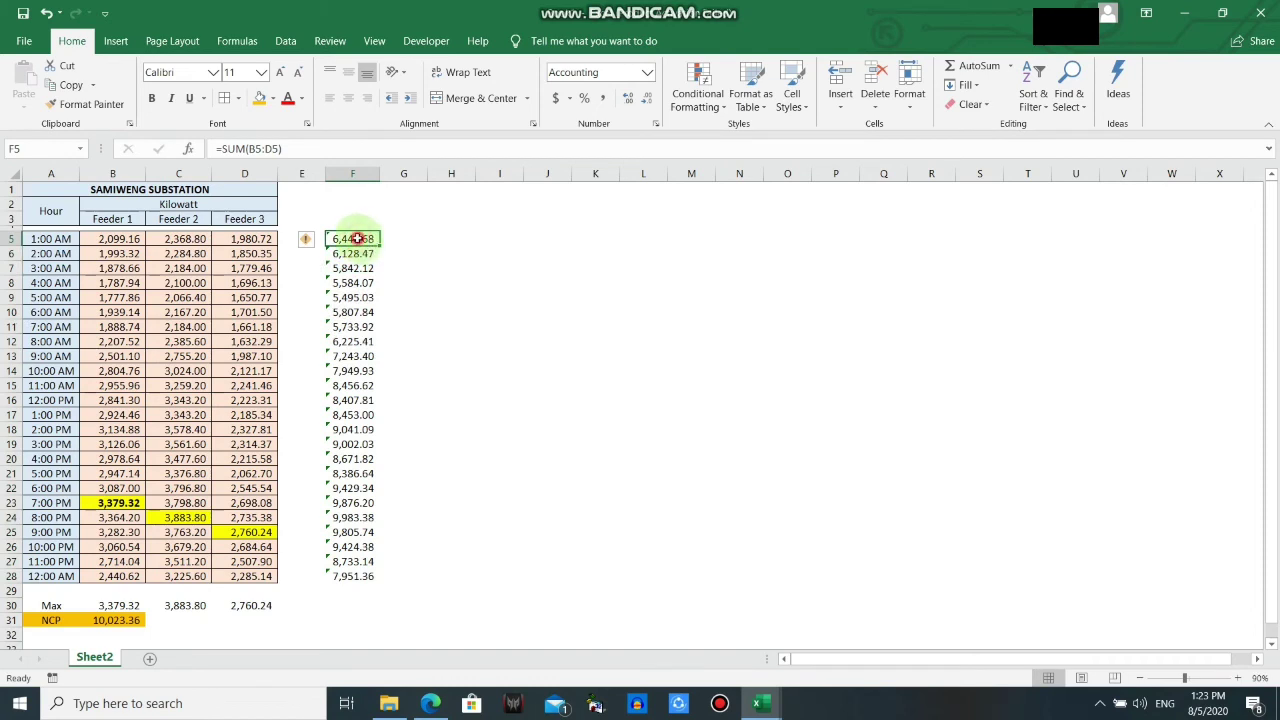
pyautogui.doubleClick(357, 238)
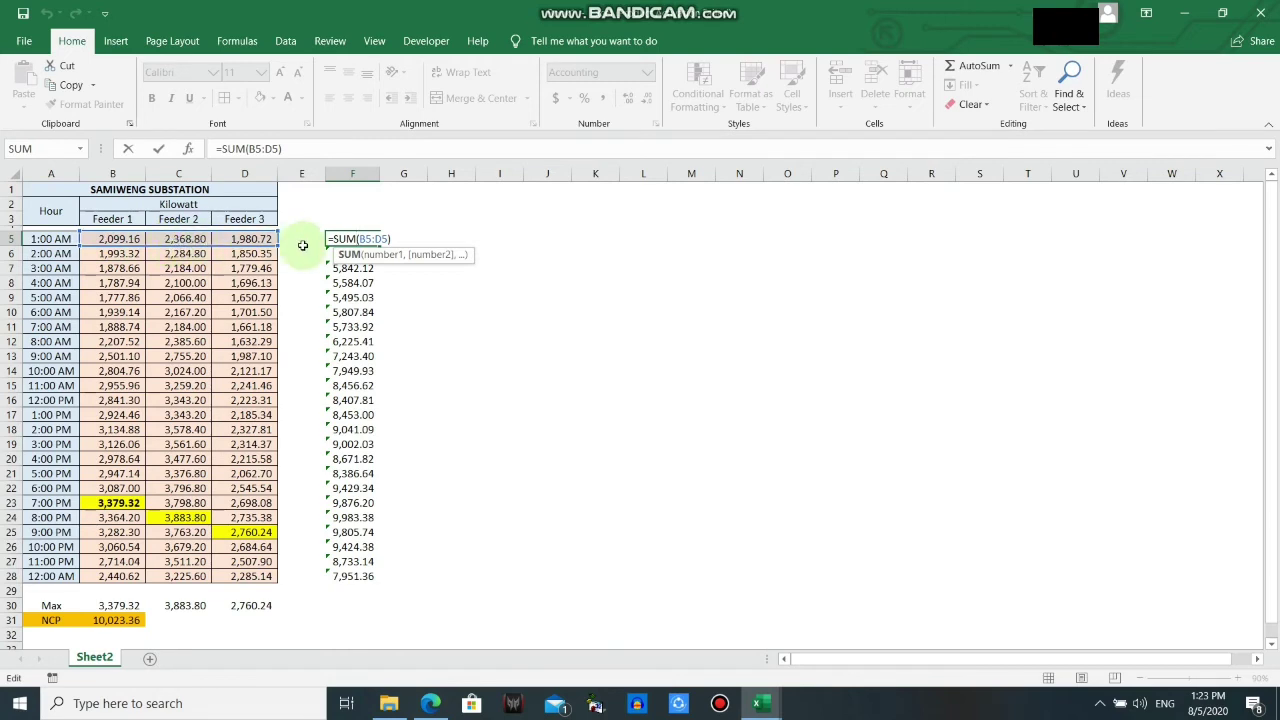
pyautogui.click(345, 248)
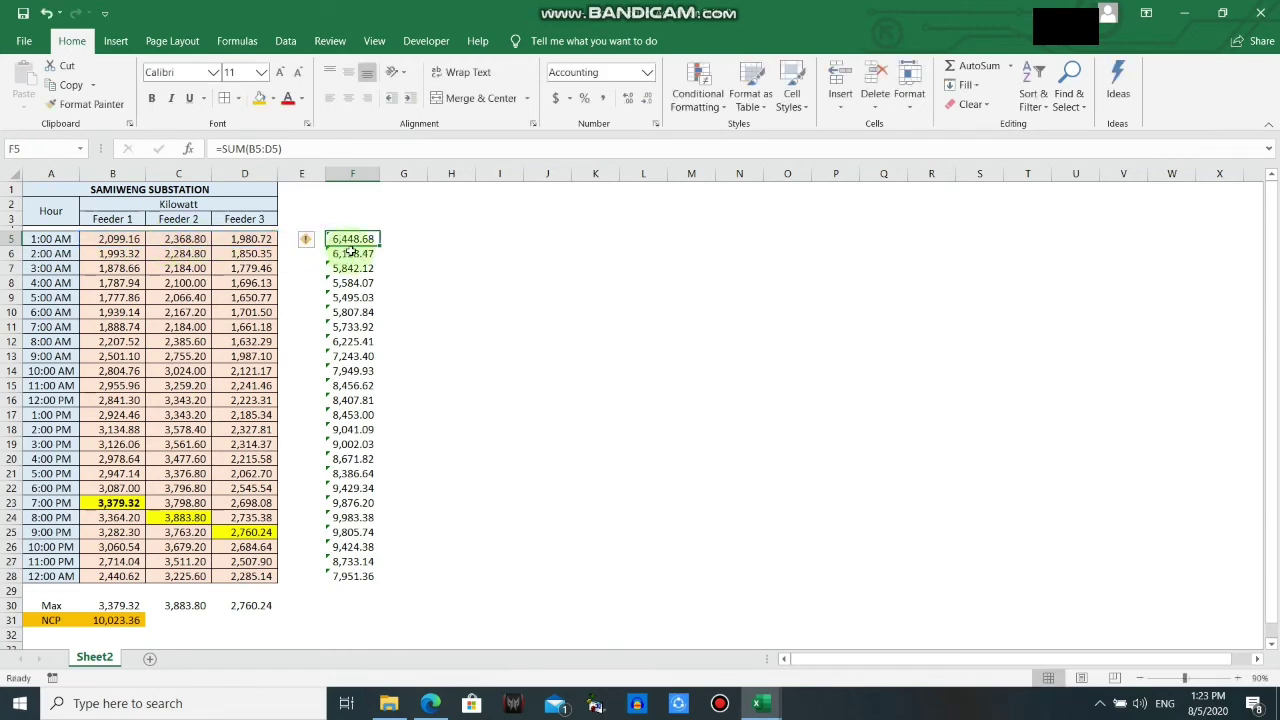
pyautogui.click(350, 252)
pyautogui.doubleClick(350, 252)
pyautogui.press('Escape')
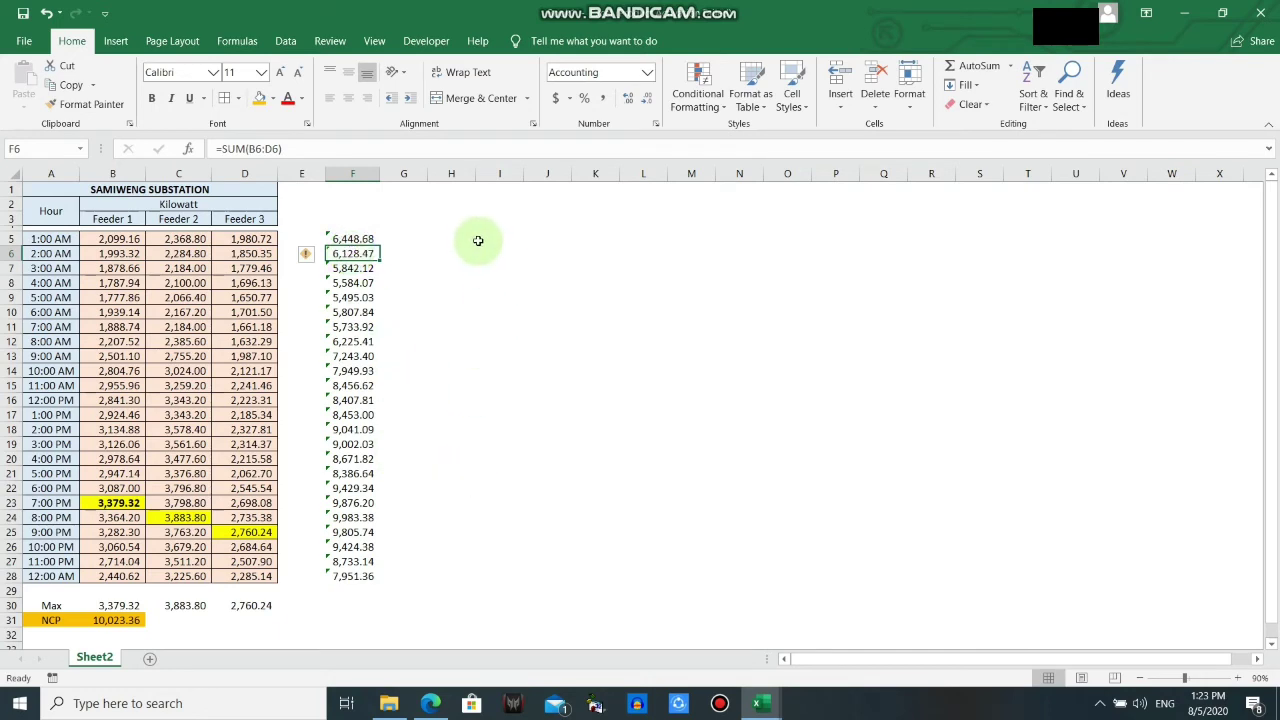
pyautogui.click(456, 251)
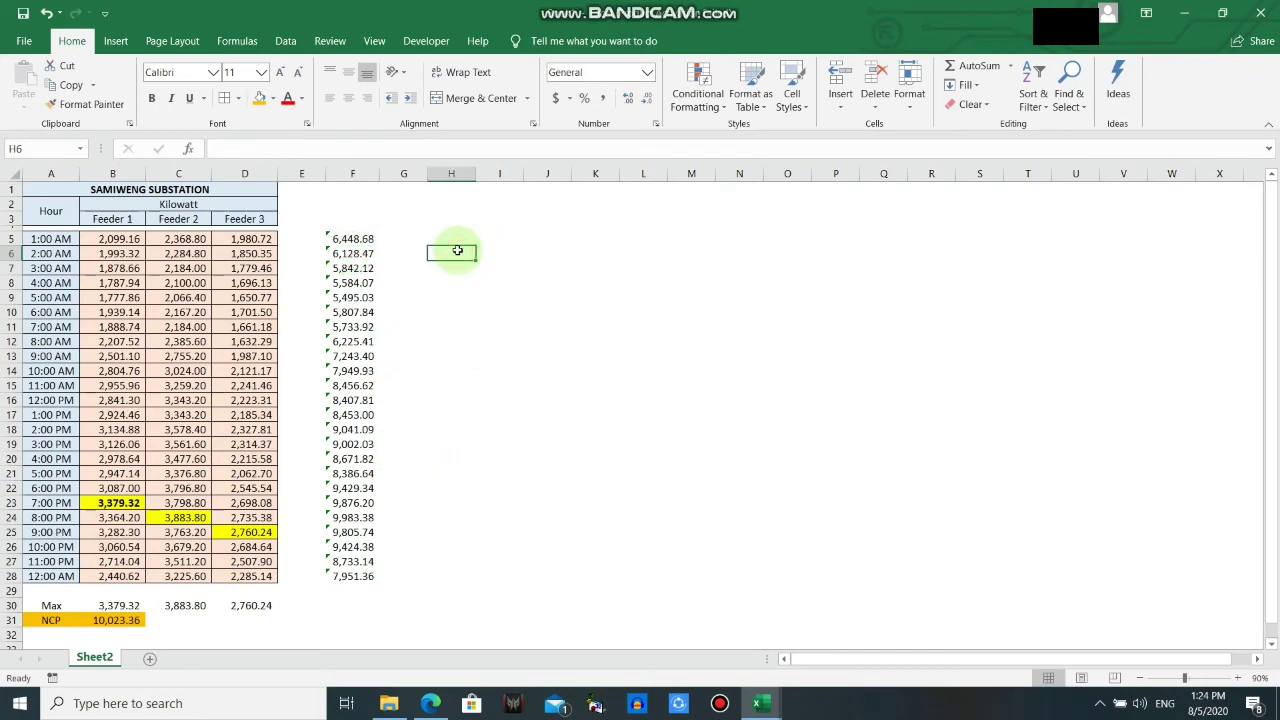
pyautogui.press('Up')
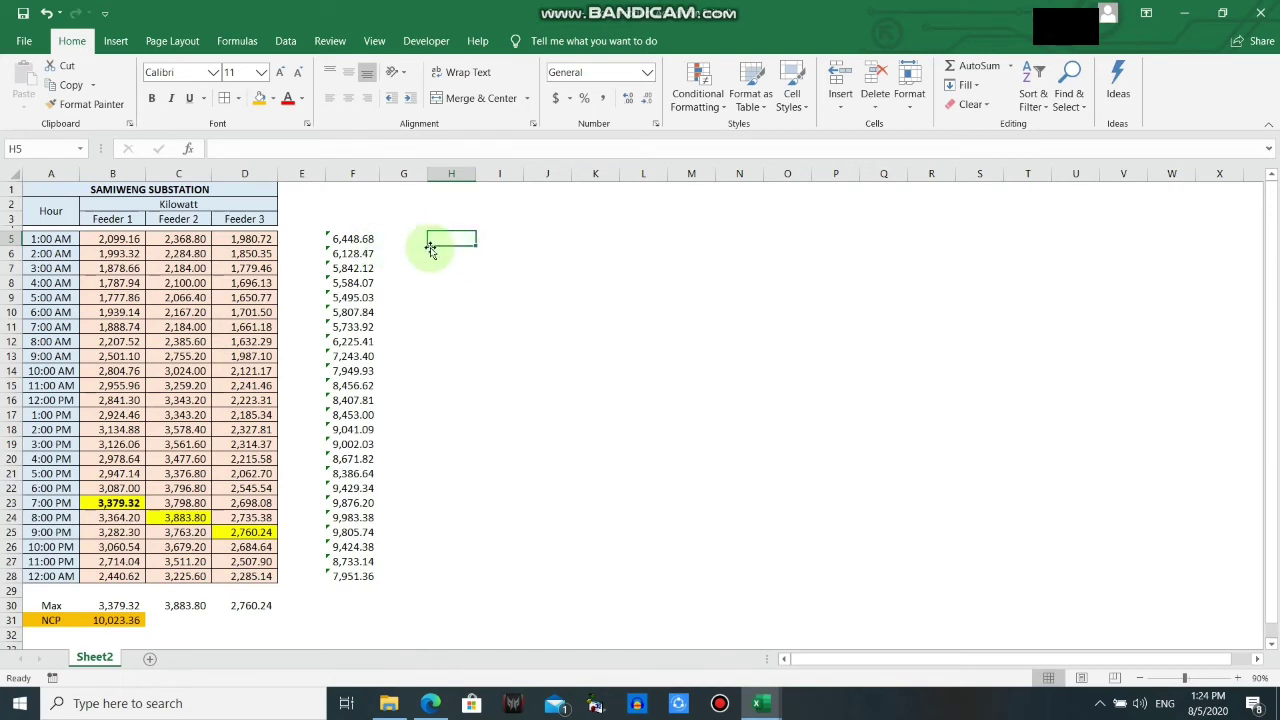
pyautogui.hotkey('ctrl', 'z')
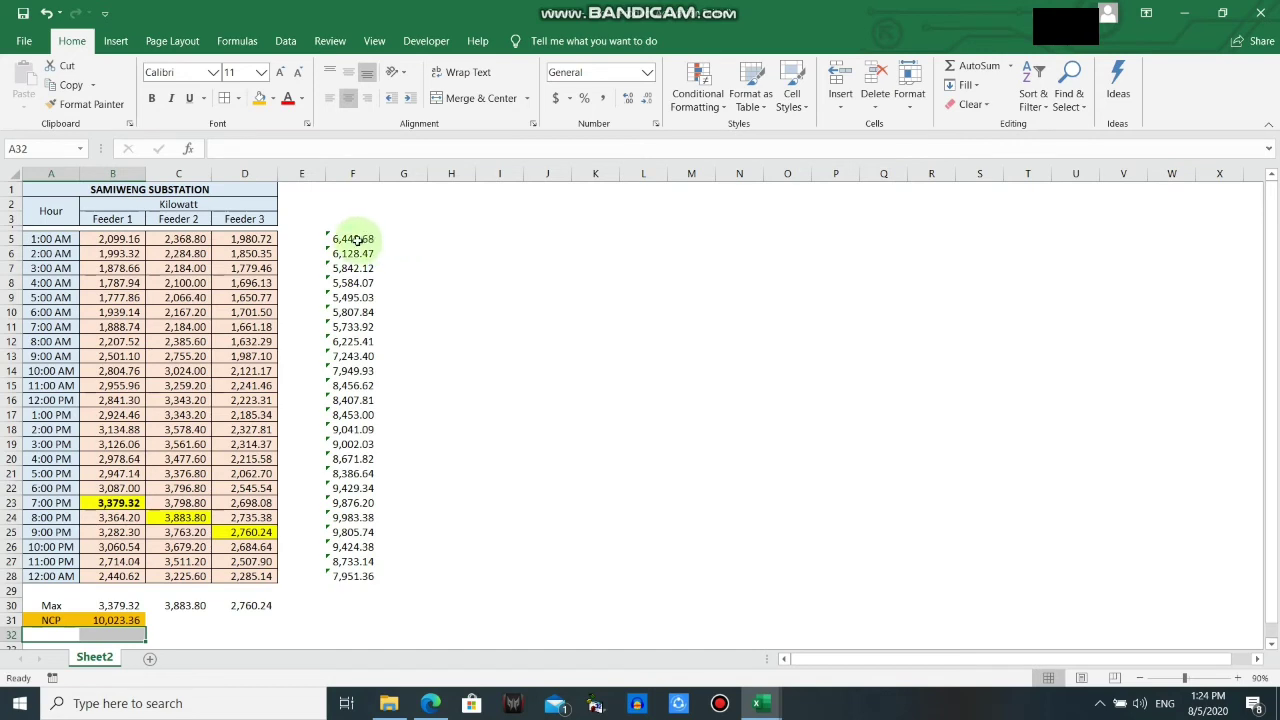
pyautogui.moveTo(355, 240); pyautogui.dragTo(353, 577)
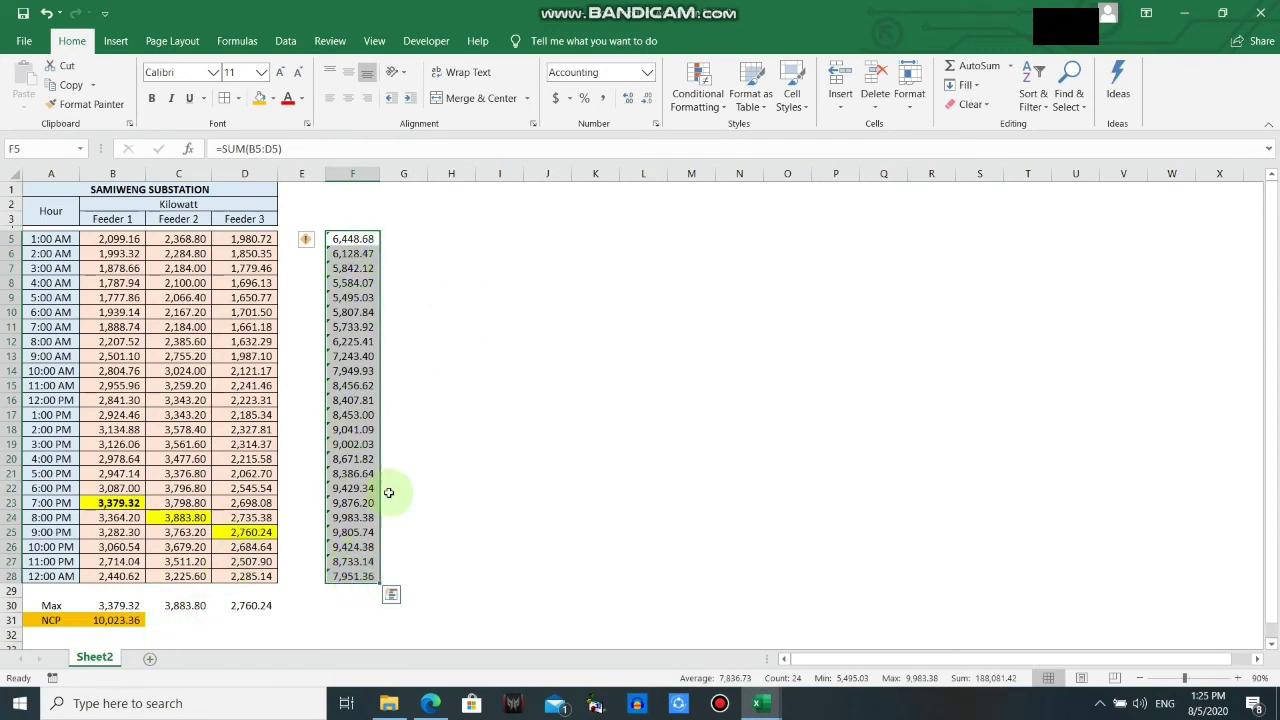
# Label A32 as CP and enter a MAX function over the hourly totals F5:F28 in B32.
pyautogui.click(50, 635)
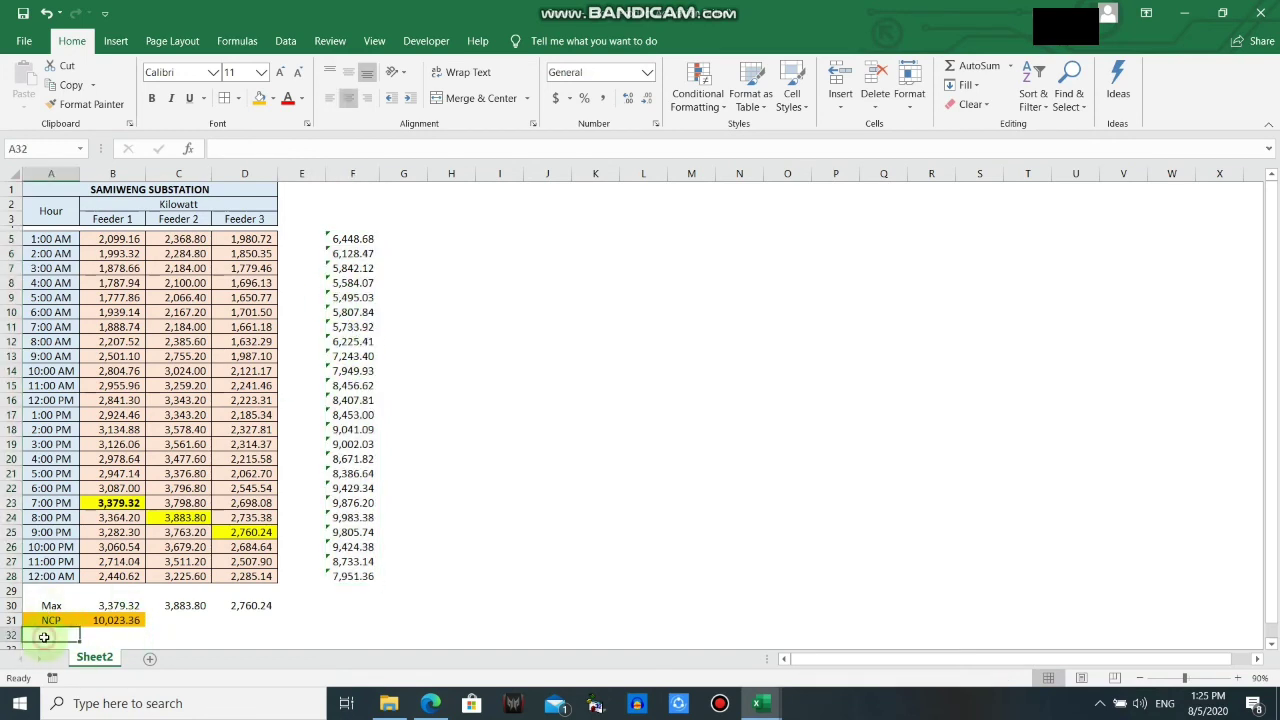
pyautogui.write('CP')
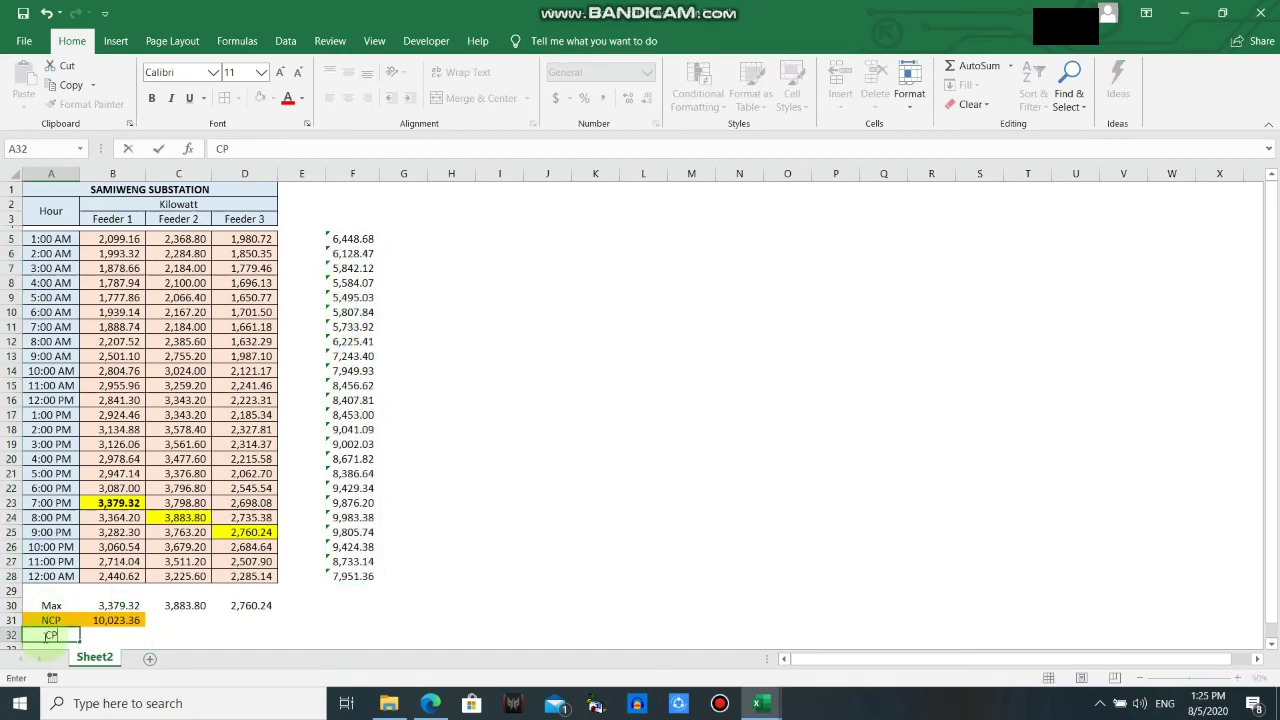
pyautogui.press('Tab')
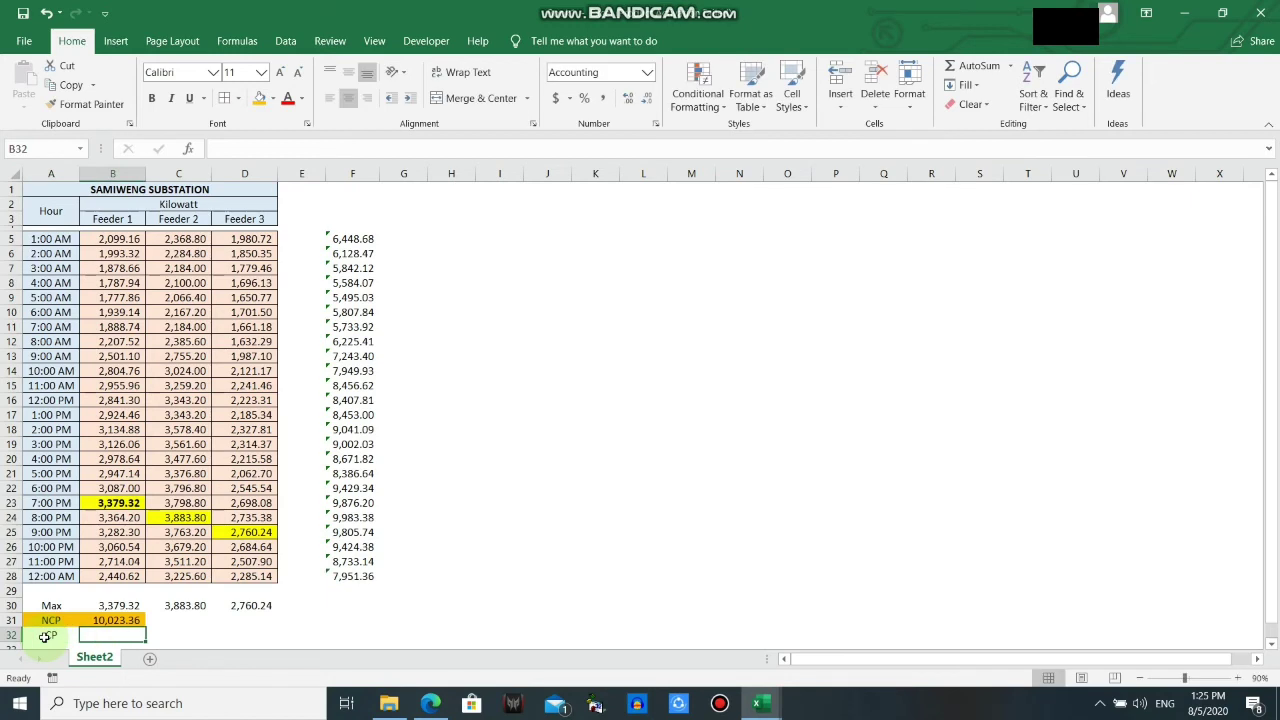
pyautogui.press('alt')
pyautogui.press('h')
pyautogui.press('u')
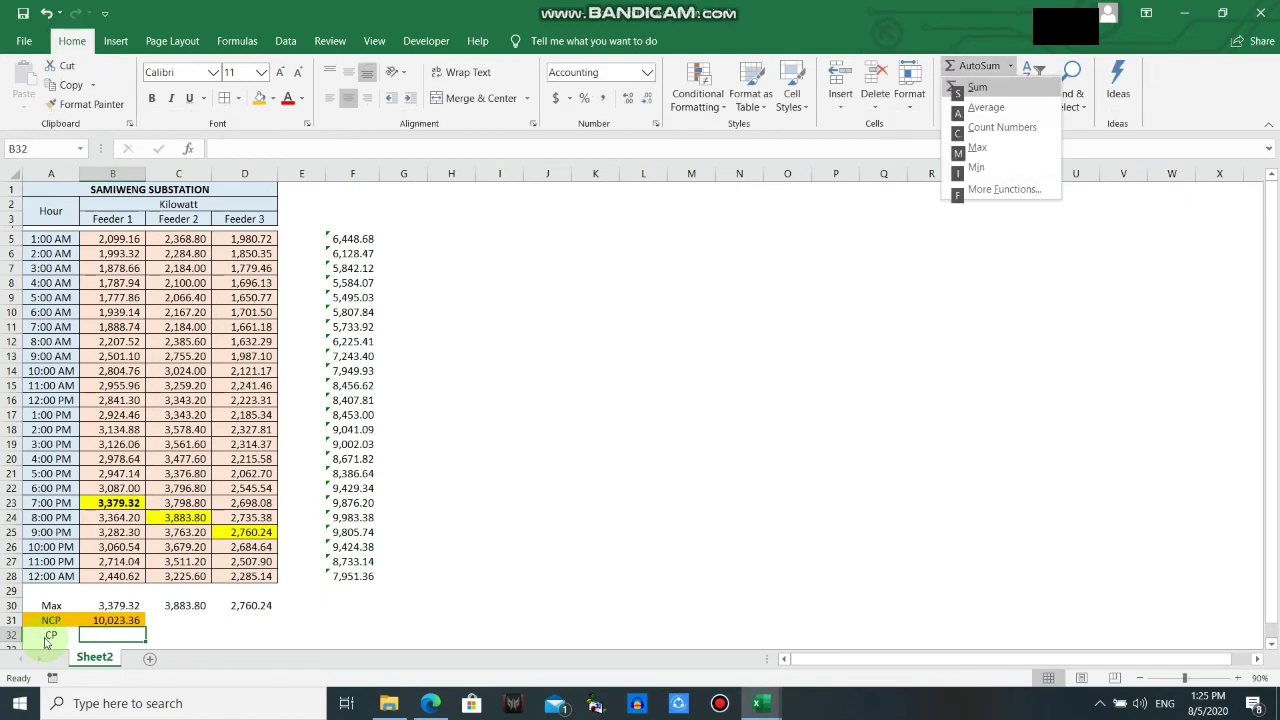
pyautogui.press('m')
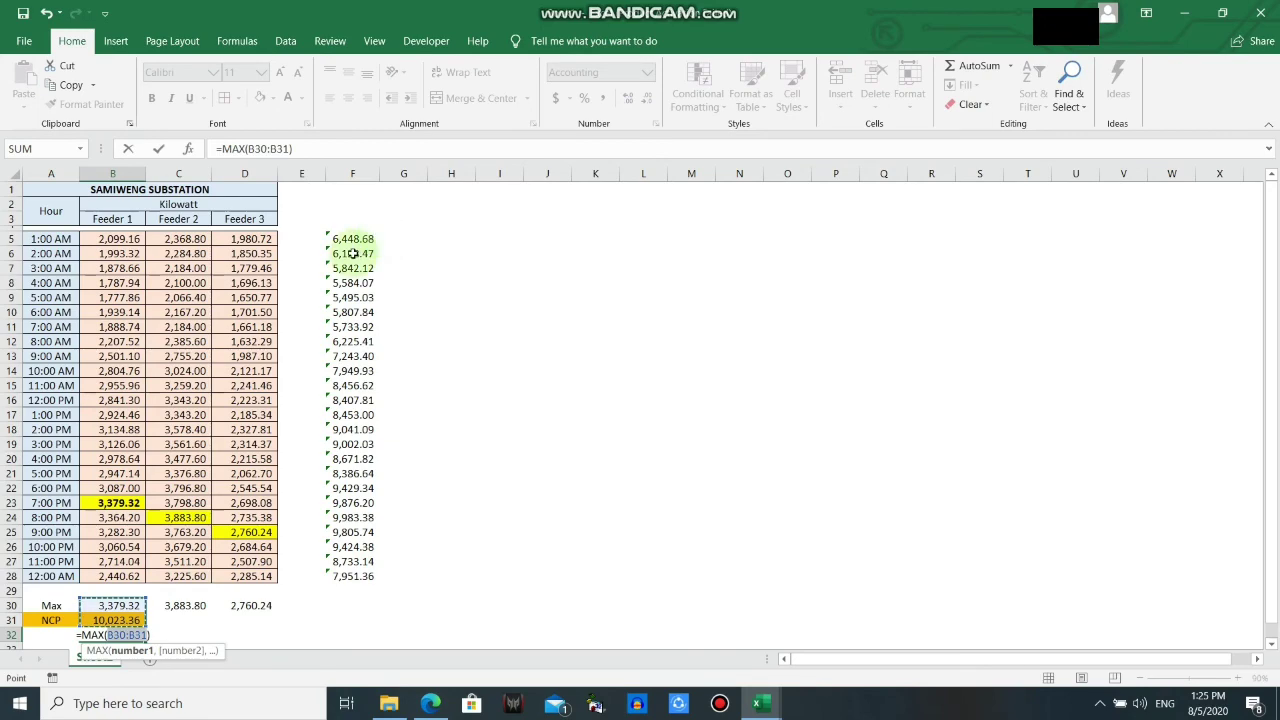
pyautogui.moveTo(352, 239); pyautogui.dragTo(340, 570)
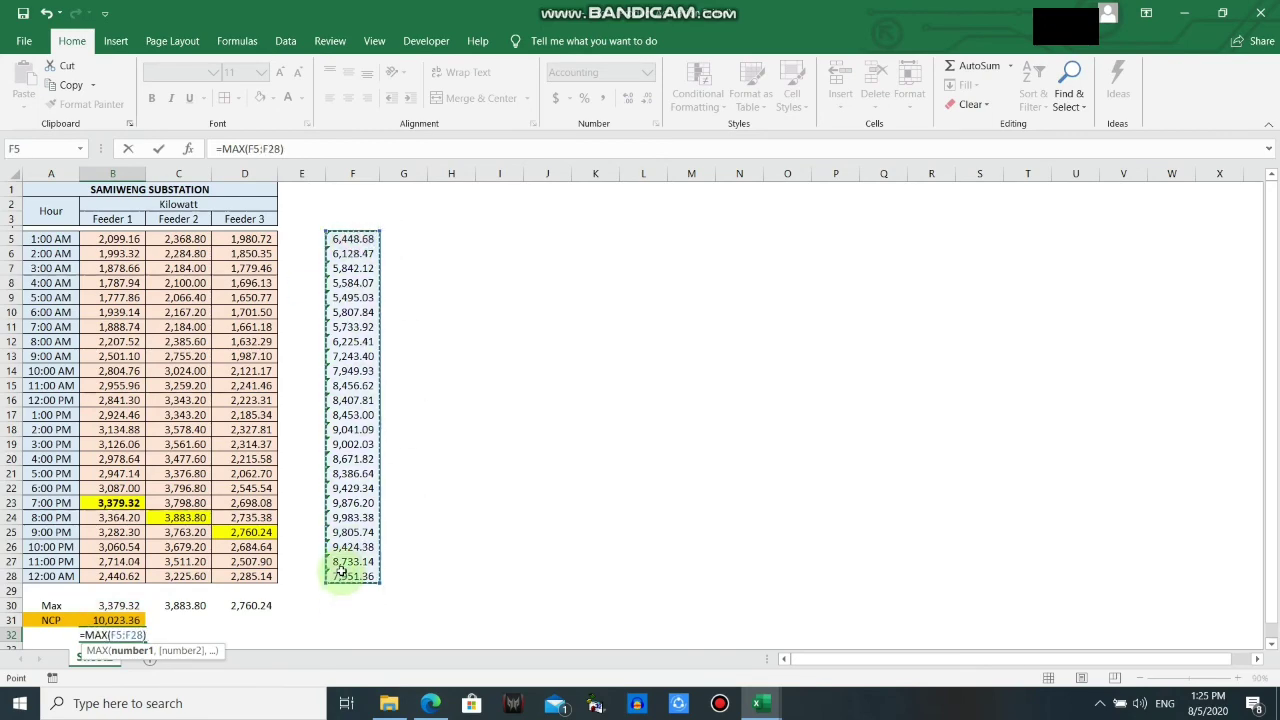
pyautogui.press('Return')
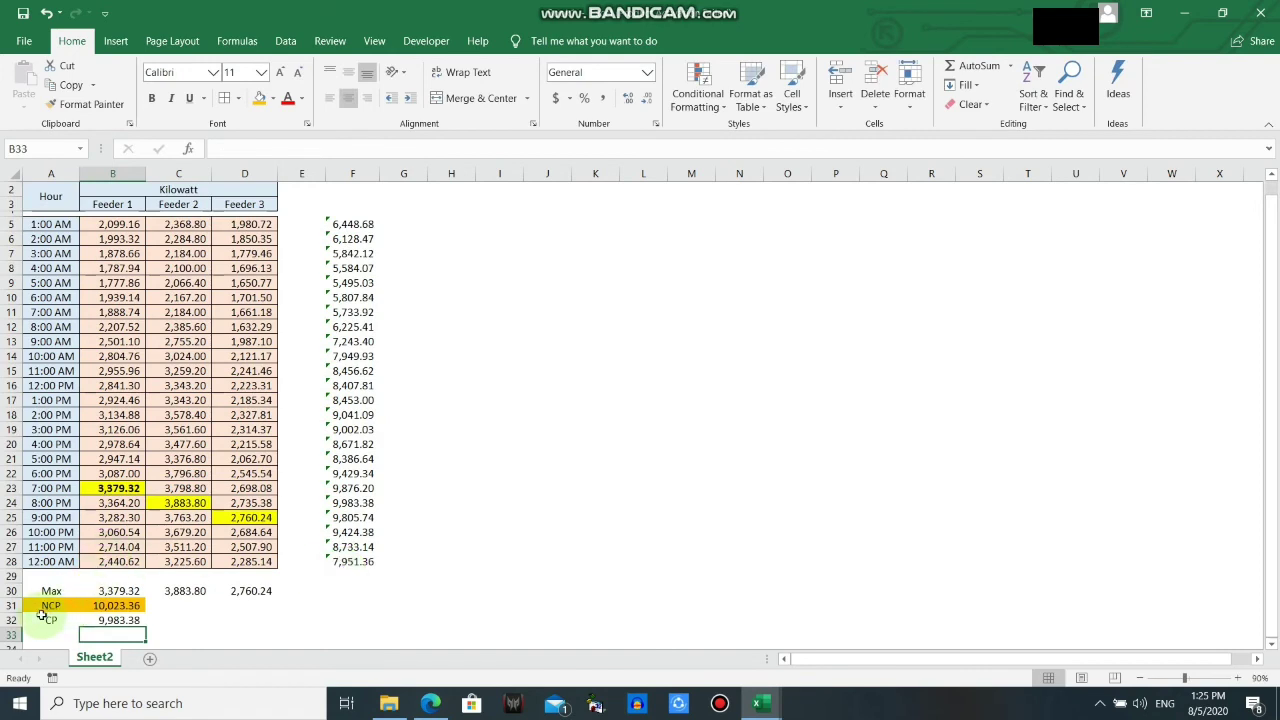
# Fill the CP label and its value in A32:B32 with light green.
pyautogui.click(40, 617)
pyautogui.moveTo(40, 617); pyautogui.dragTo(118, 622)
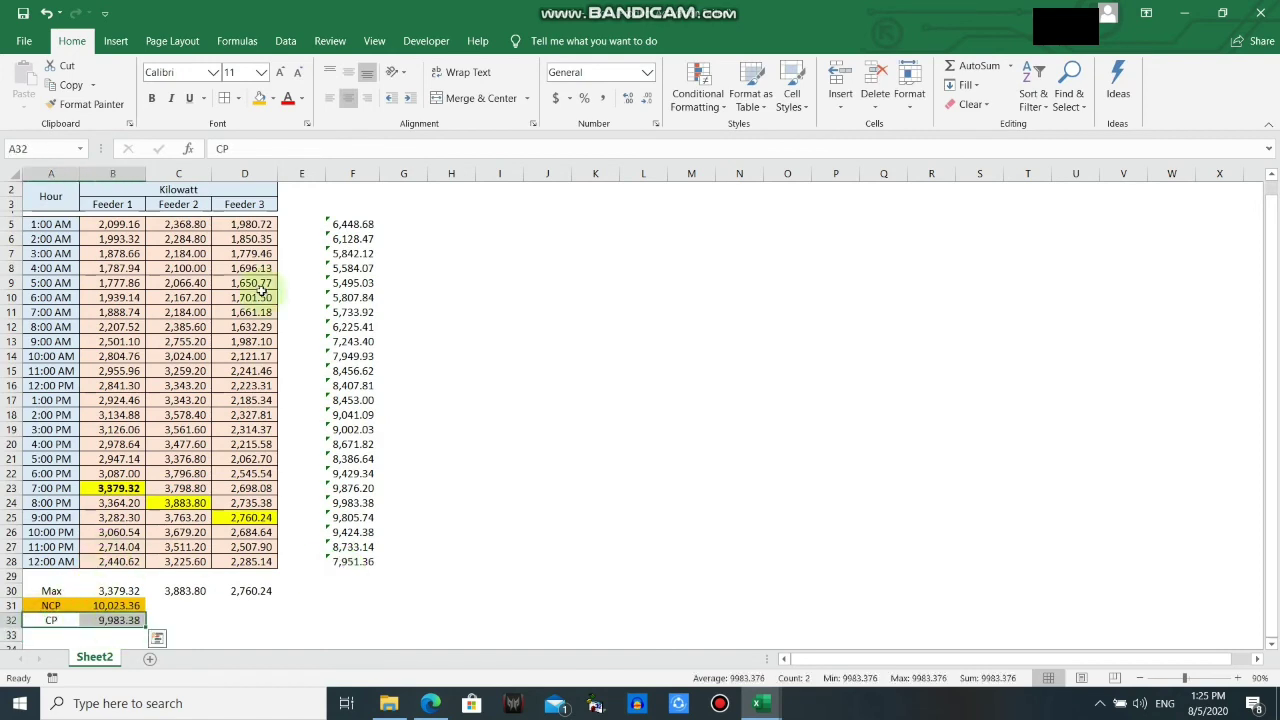
pyautogui.click(272, 98)
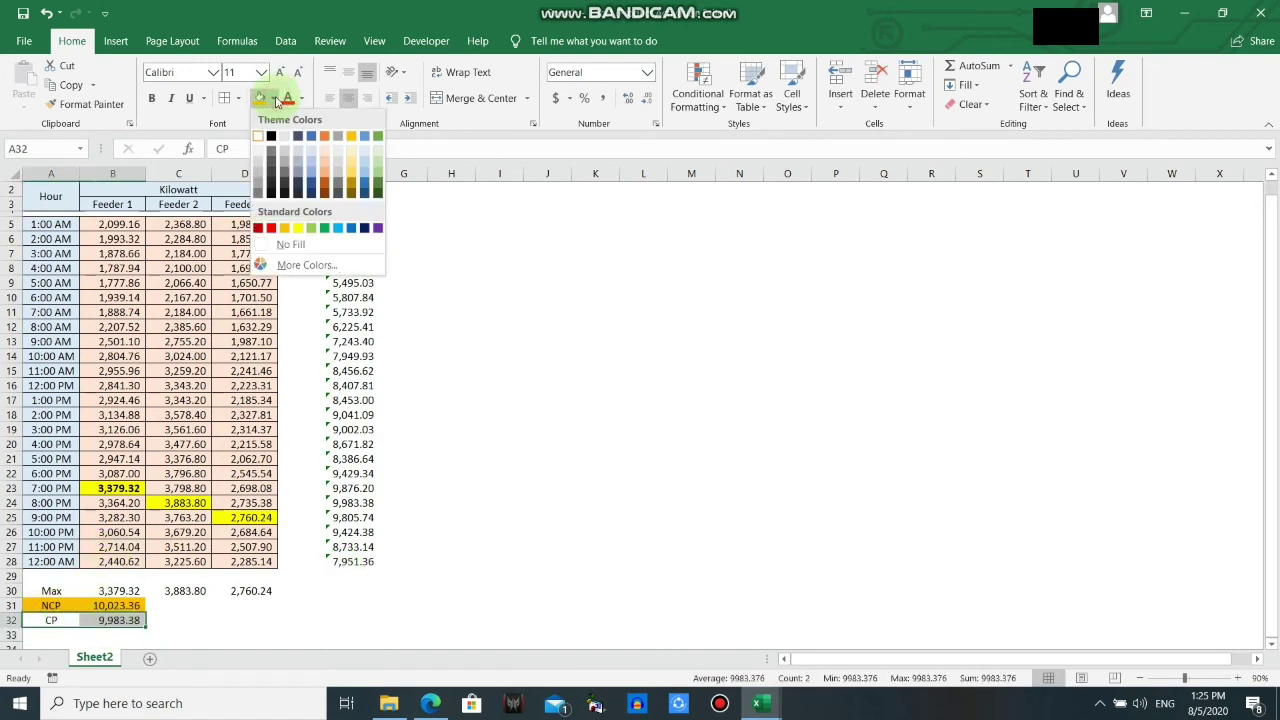
pyautogui.click(311, 229)
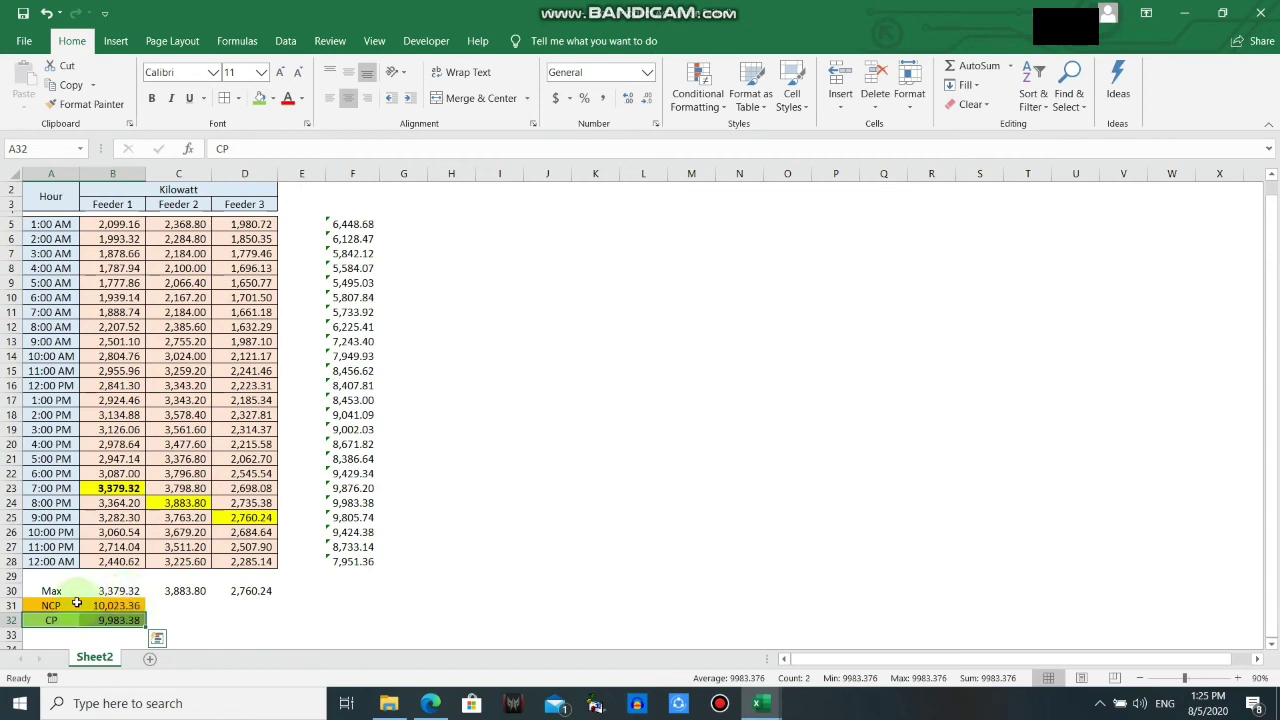
# Review the feeder maximums in row 30, the 1:00 AM readings, and the hourly totals in F5:F28 that the CP formula in B32 uses.
pyautogui.click(115, 592)
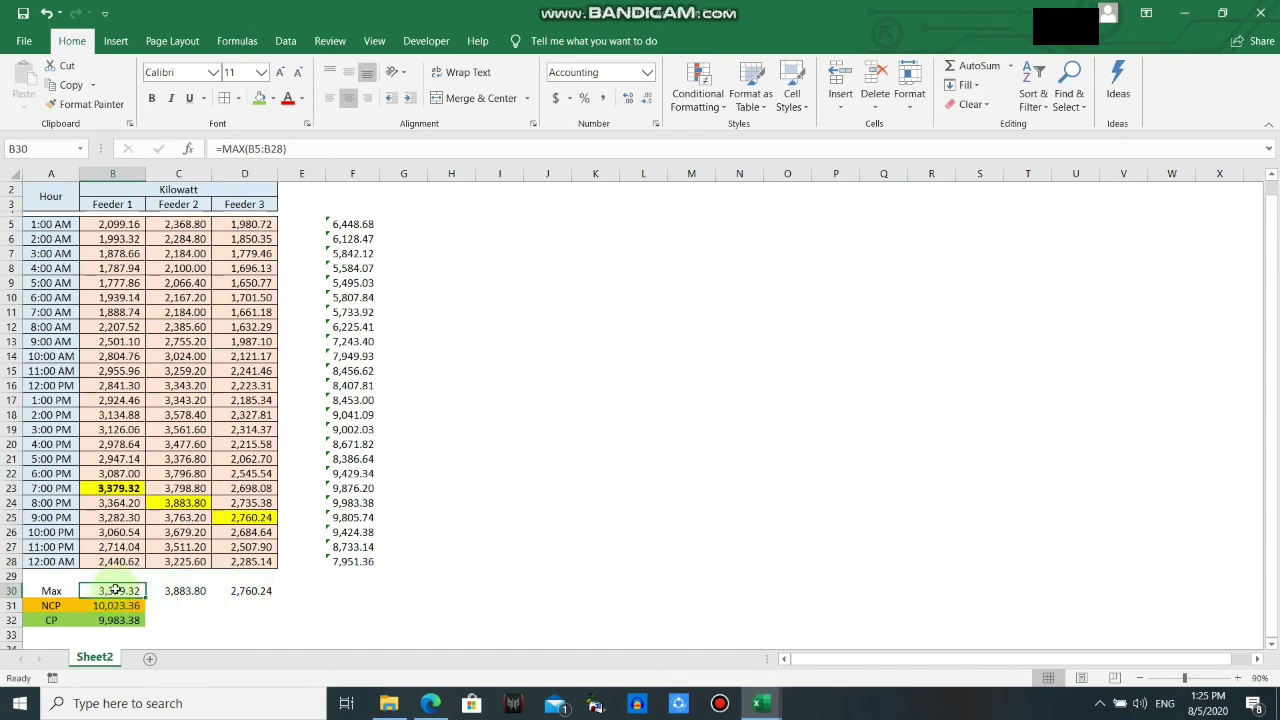
pyautogui.click(180, 591)
pyautogui.click(250, 591)
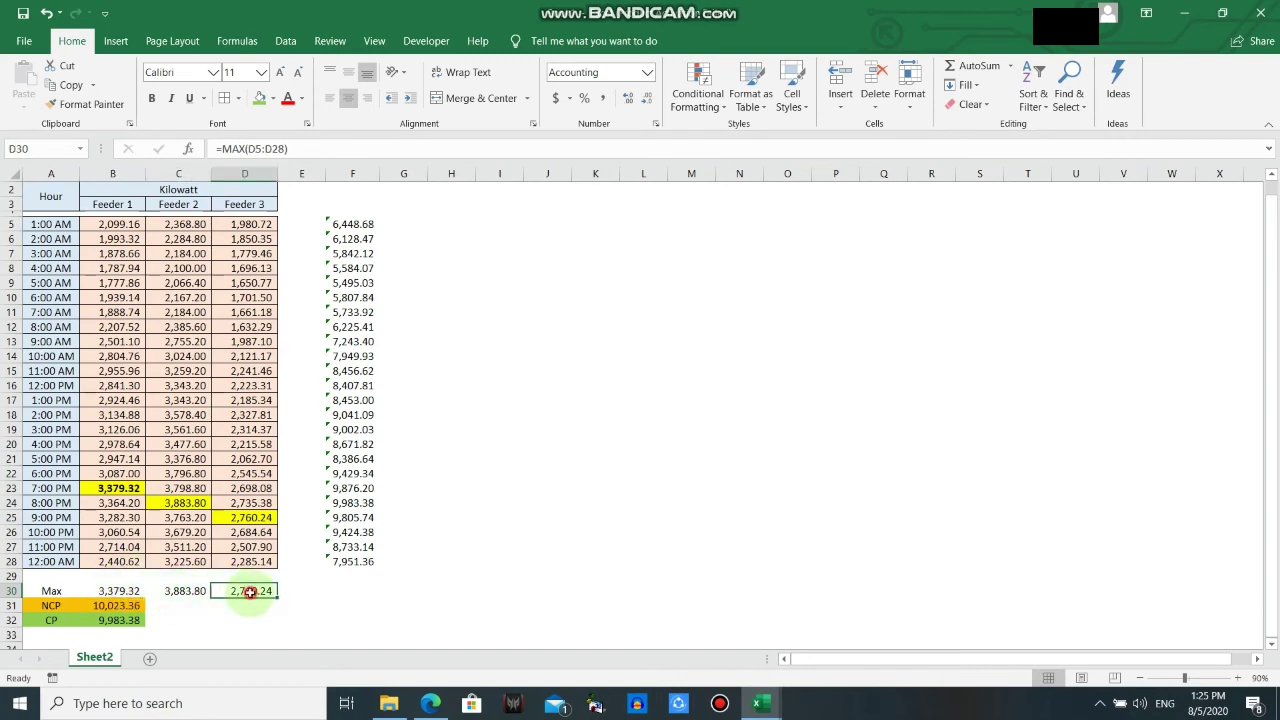
pyautogui.click(113, 621)
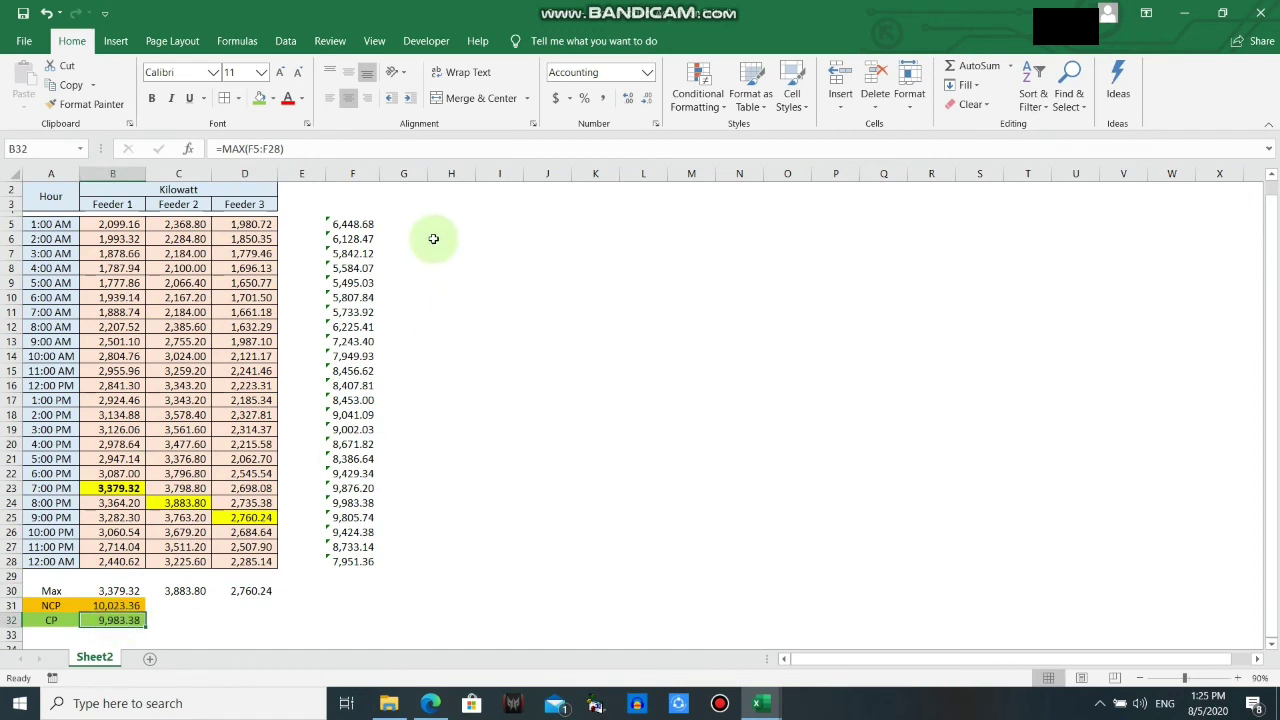
pyautogui.click(357, 224)
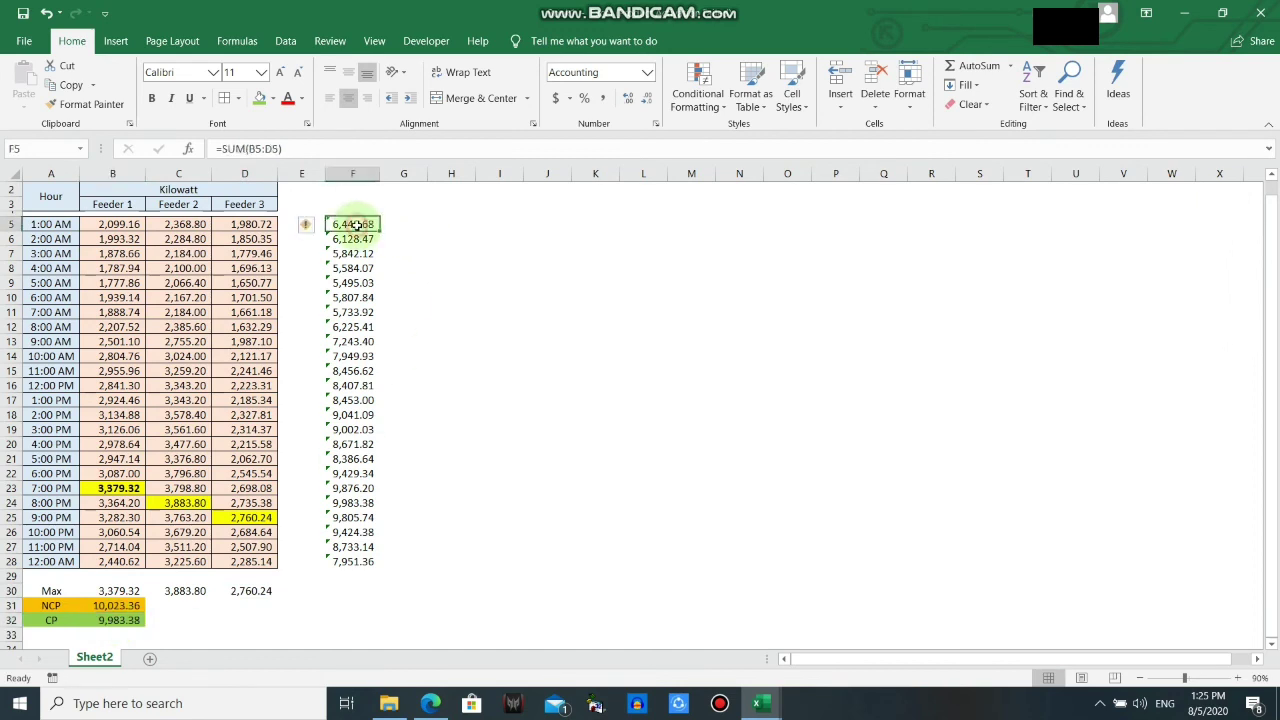
pyautogui.click(113, 224)
pyautogui.click(178, 224)
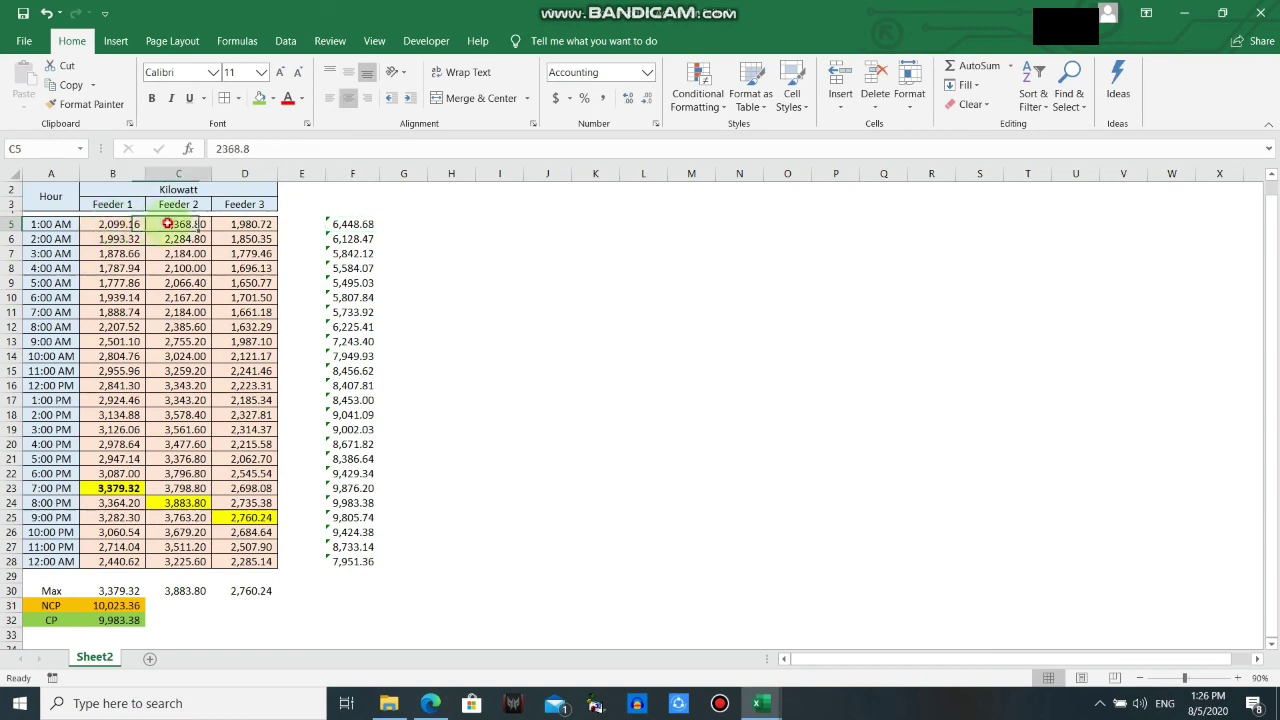
pyautogui.click(242, 224)
pyautogui.click(36, 224)
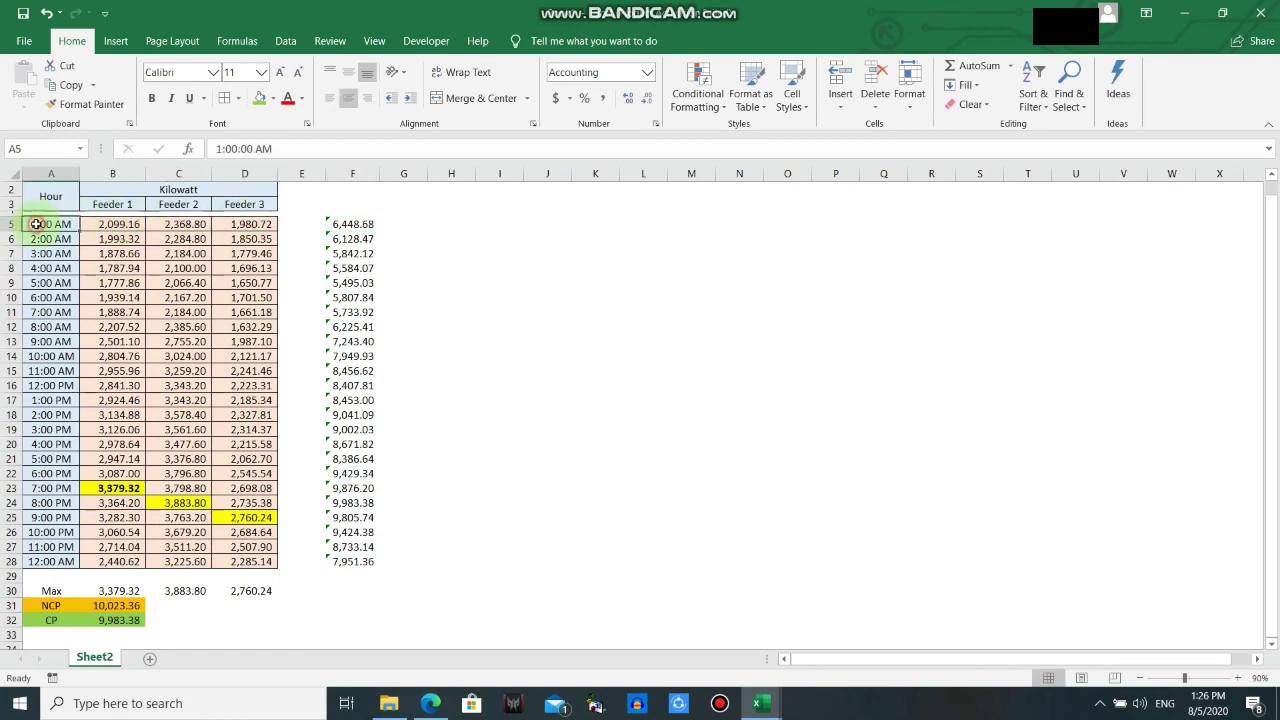
pyautogui.click(341, 223)
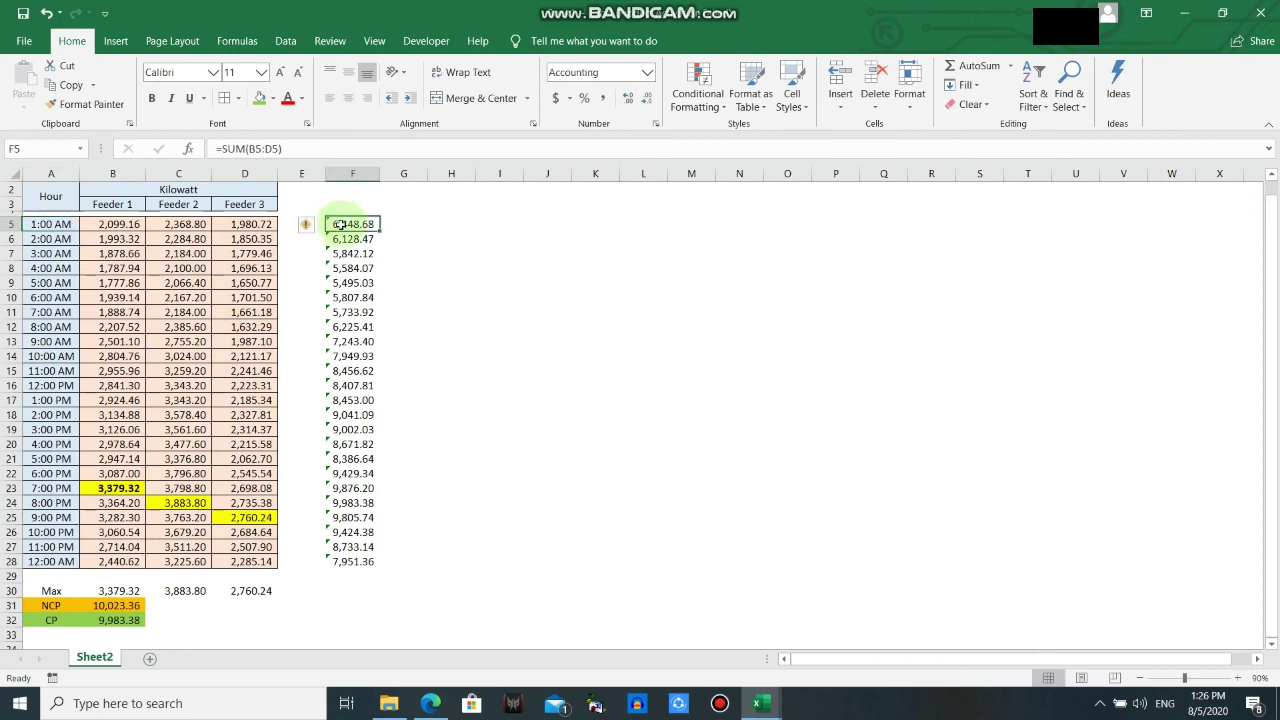
pyautogui.moveTo(341, 224); pyautogui.dragTo(337, 554)
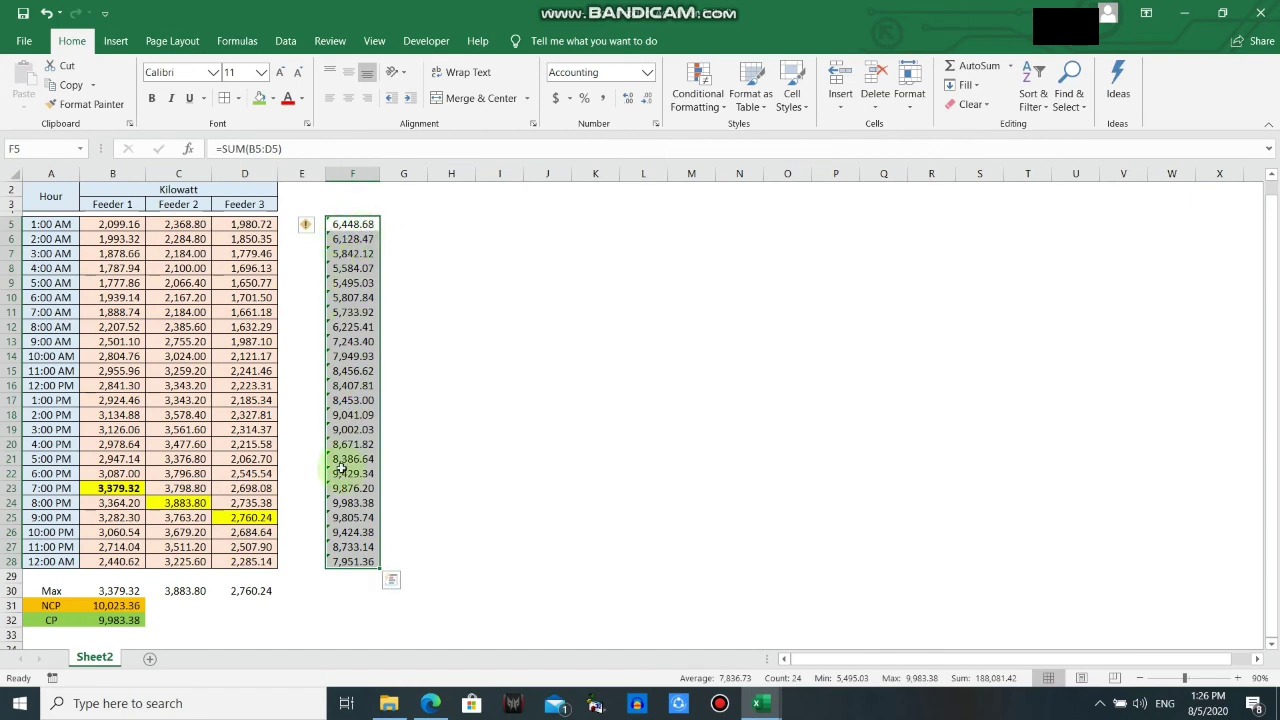
pyautogui.click(108, 620)
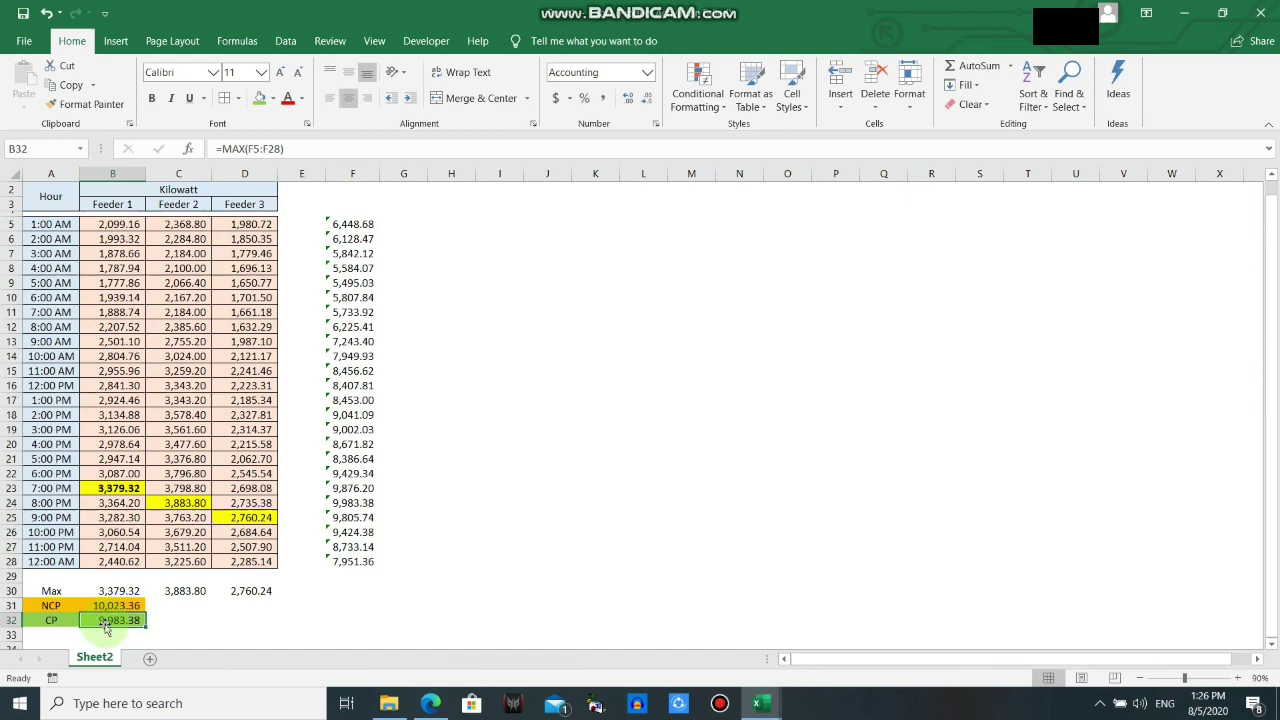